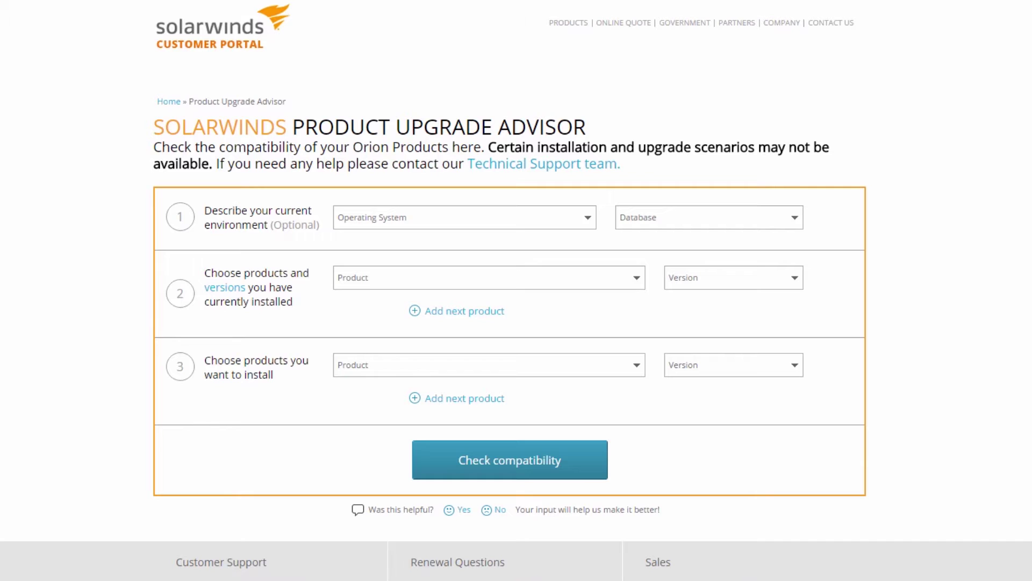
Choose MS Windows Server 2008 R2 SP1 as the OS and MS SQL Server 2008 R2 as the database.
click(588, 218)
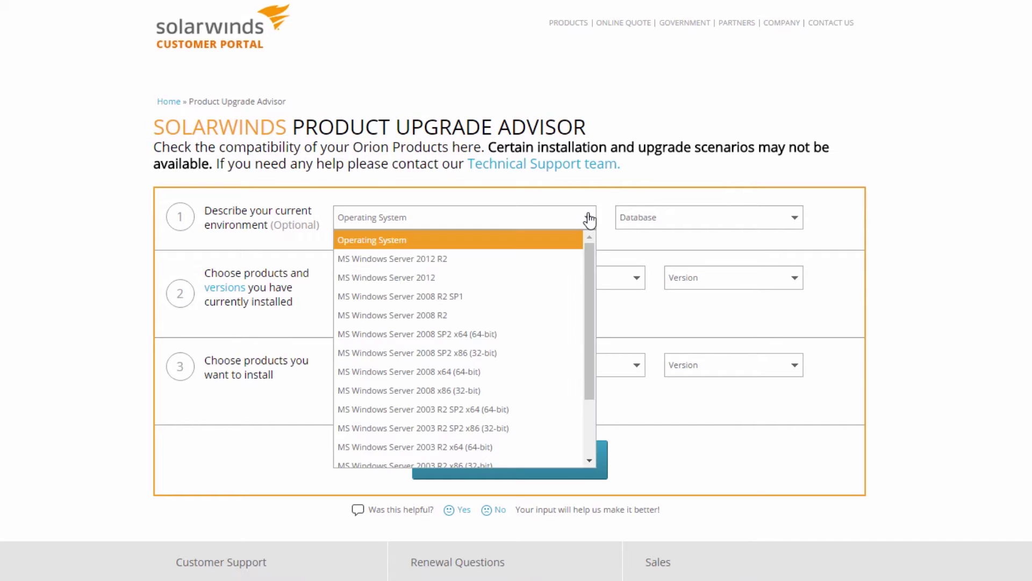
click(542, 299)
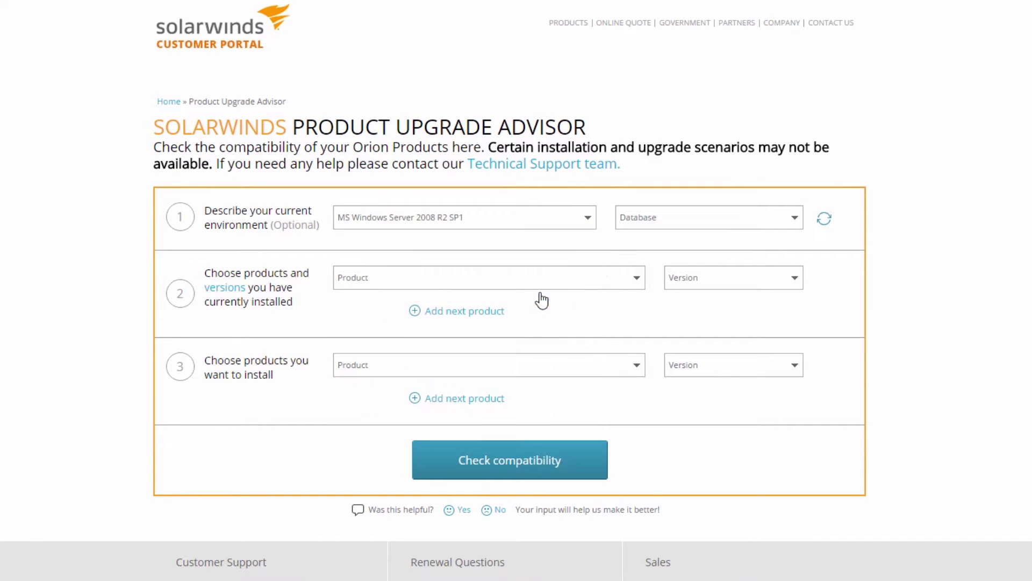
click(796, 220)
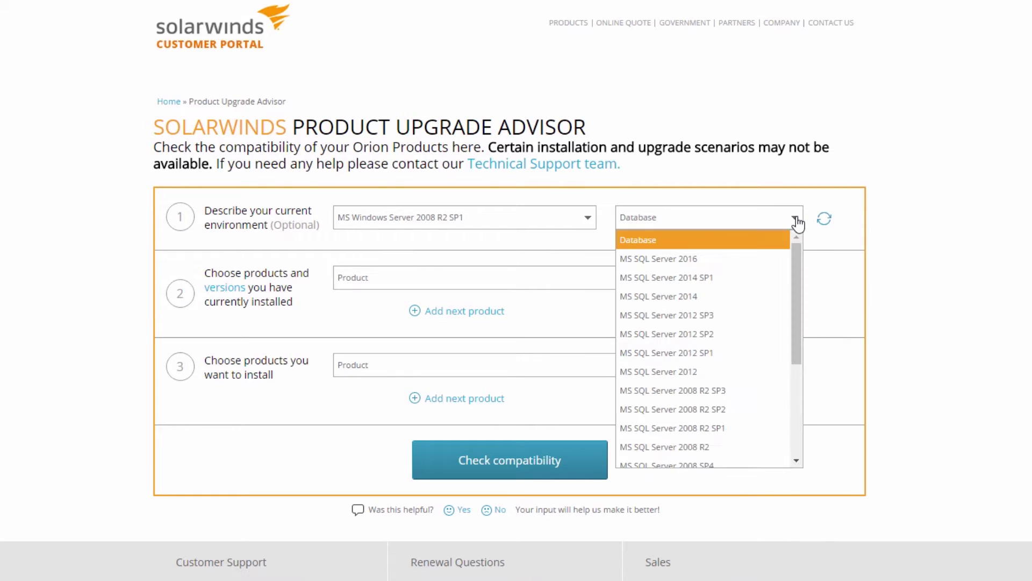
click(749, 447)
Set Network Performance Monitor 10.4 as installed and NPM 12.0 as the target.
click(417, 278)
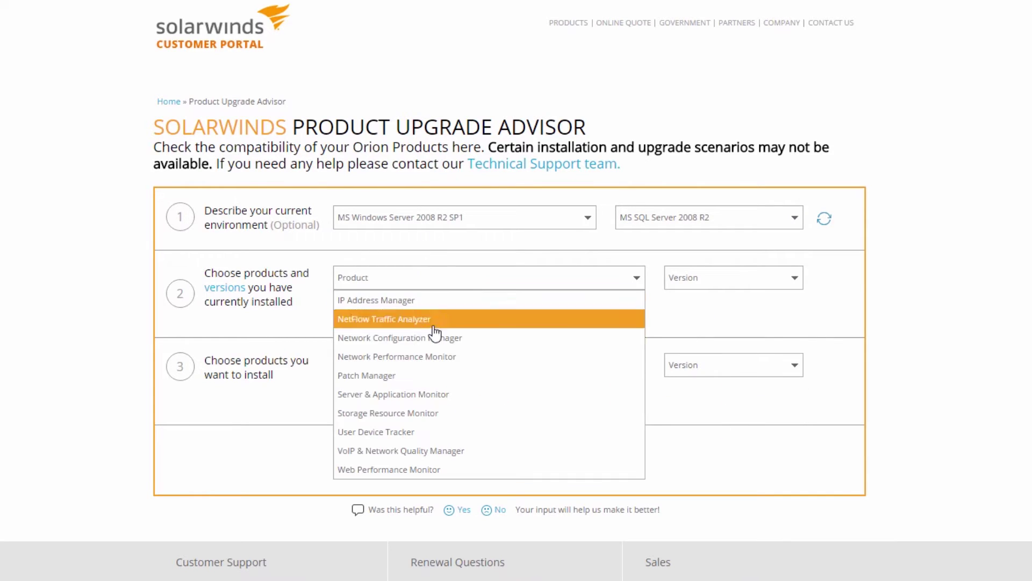
click(438, 361)
click(722, 282)
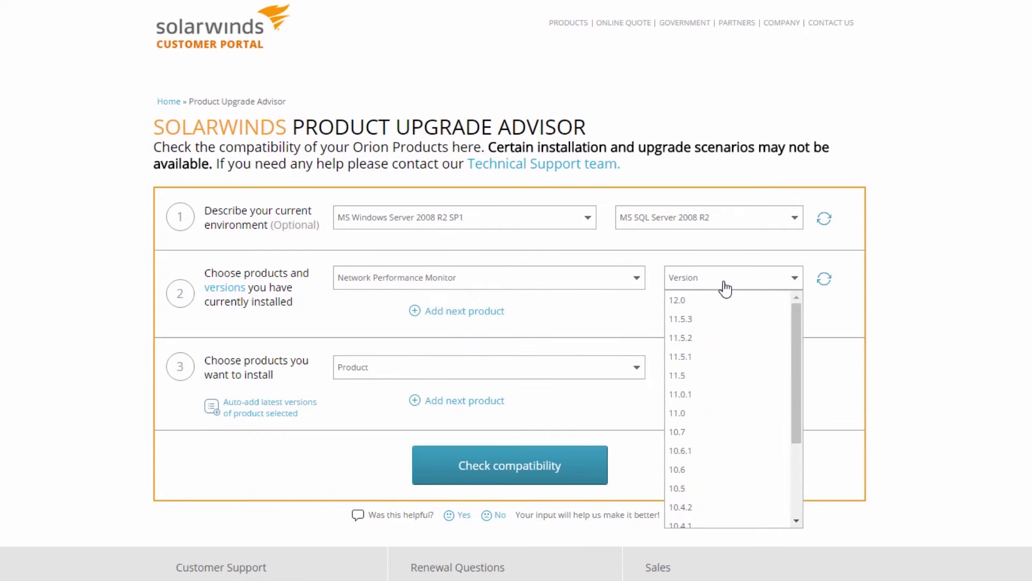
scroll(717, 484, down, 2)
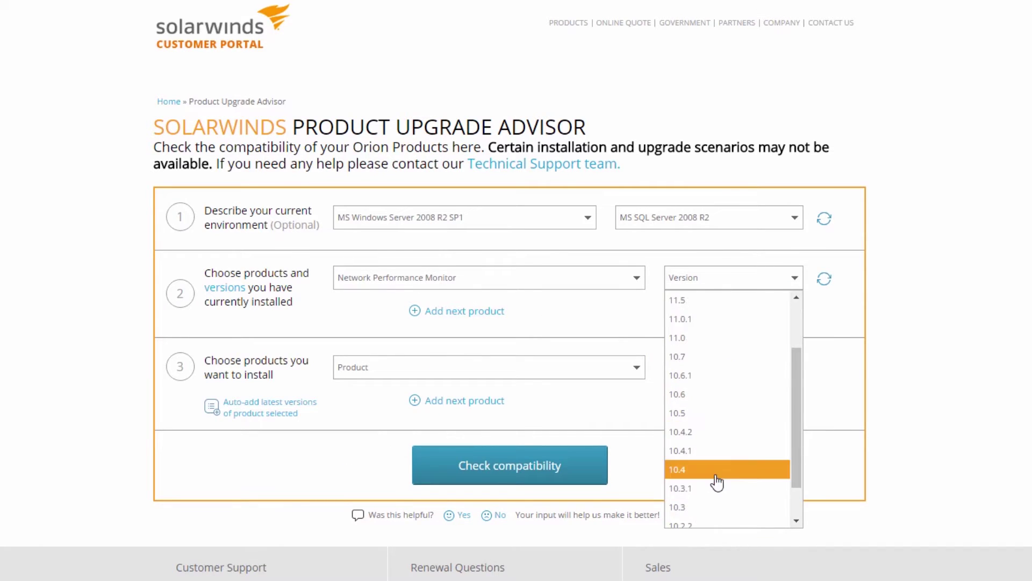
click(714, 473)
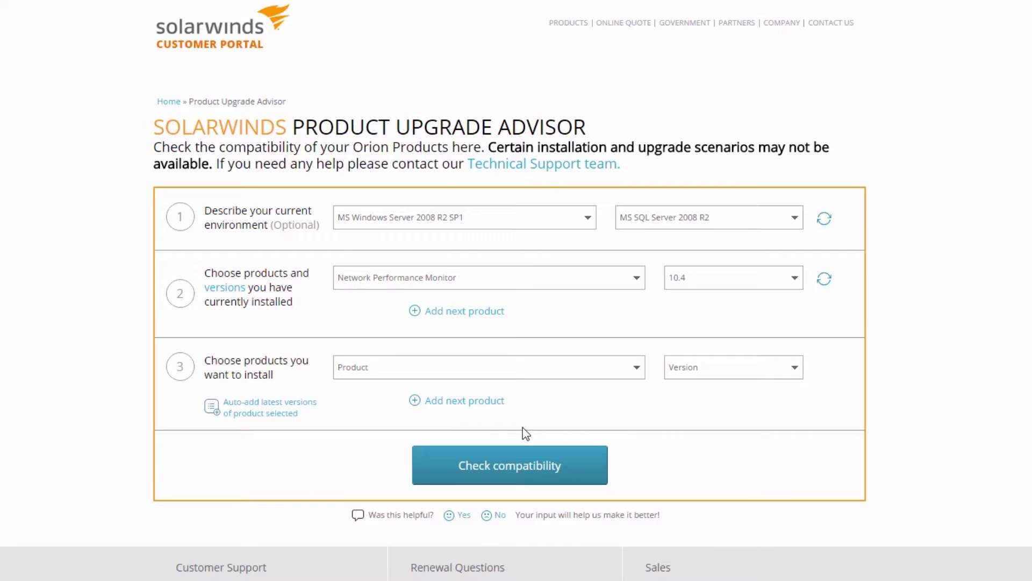
click(293, 408)
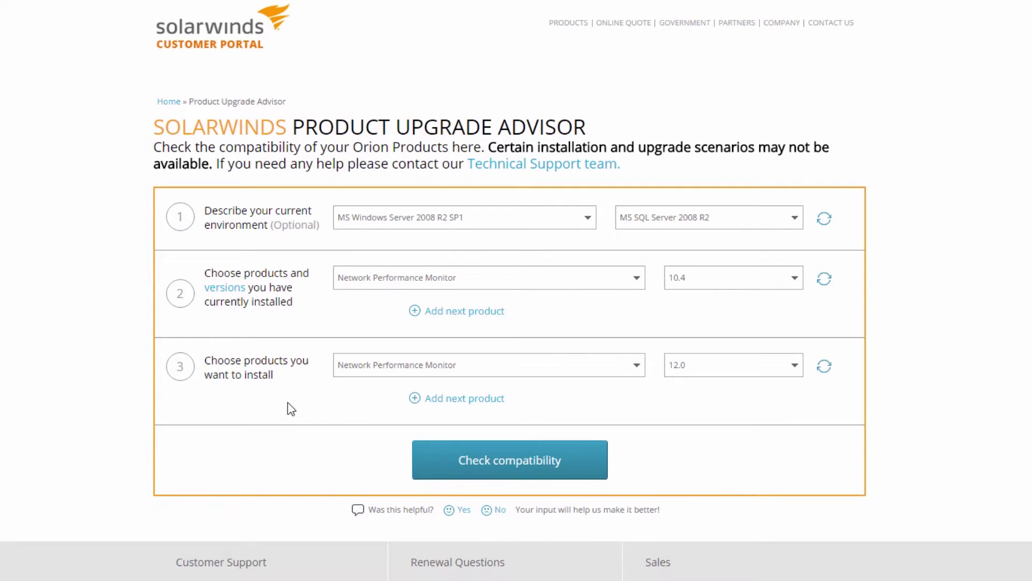
Check compatibility for NPM 12.0 and download the step-1 upgrade from 10.4 to 11.0.1.
click(546, 460)
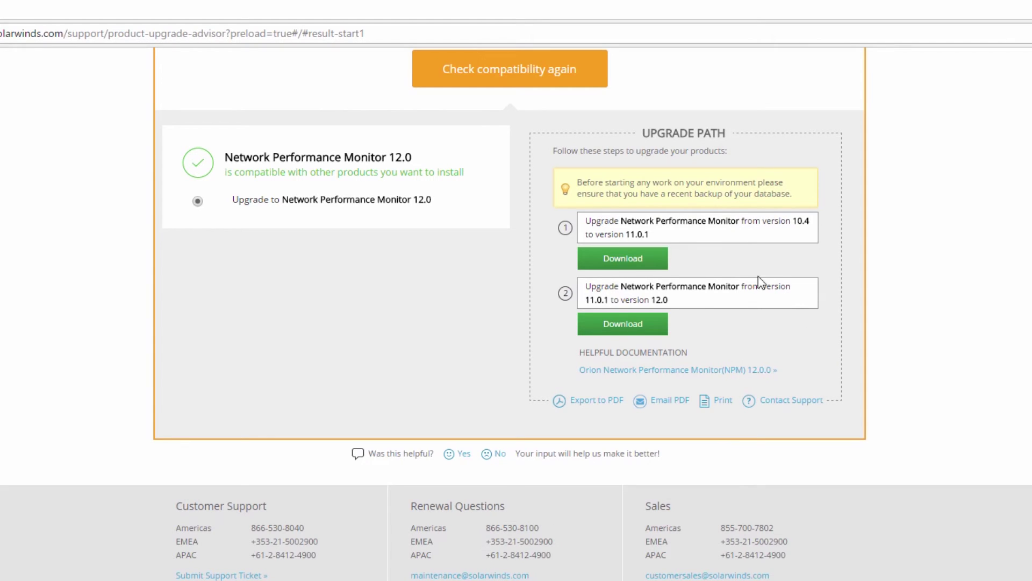
click(647, 266)
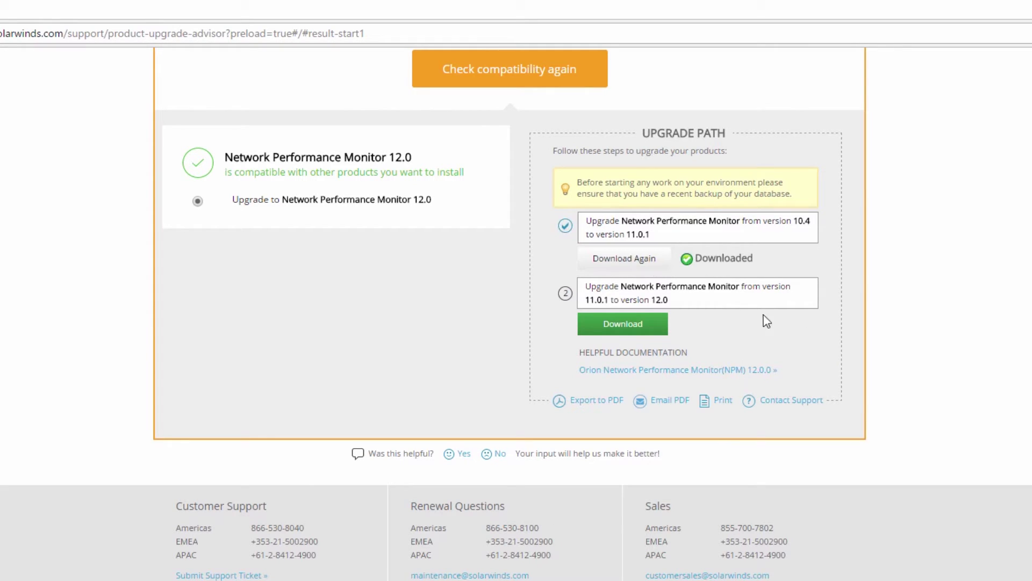
Download the 11.0.1-to-12.0 upgrade and launch SolarWinds License Manager to review the NPM licence.
click(640, 328)
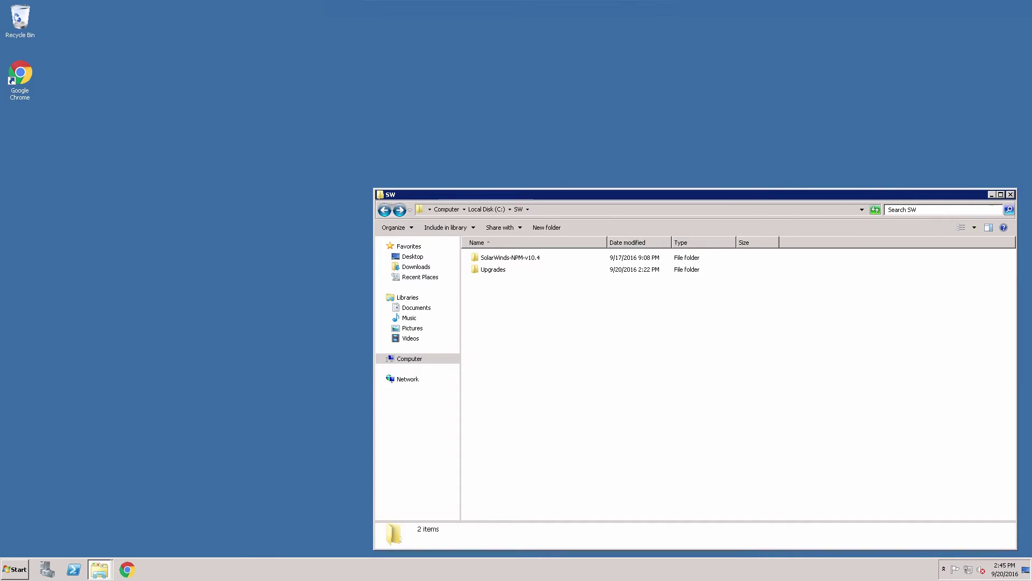
click(15, 569)
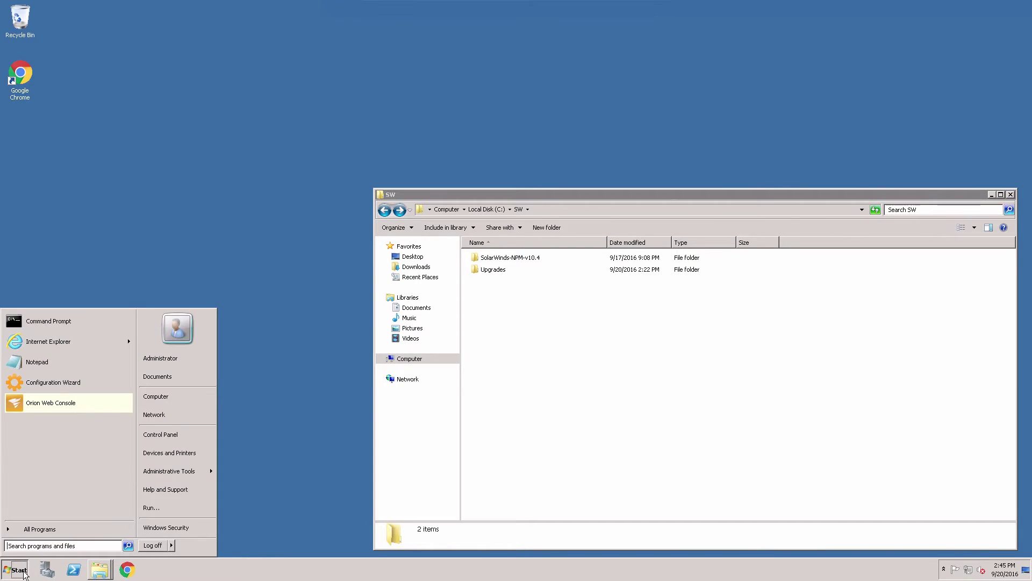
click(46, 529)
click(30, 372)
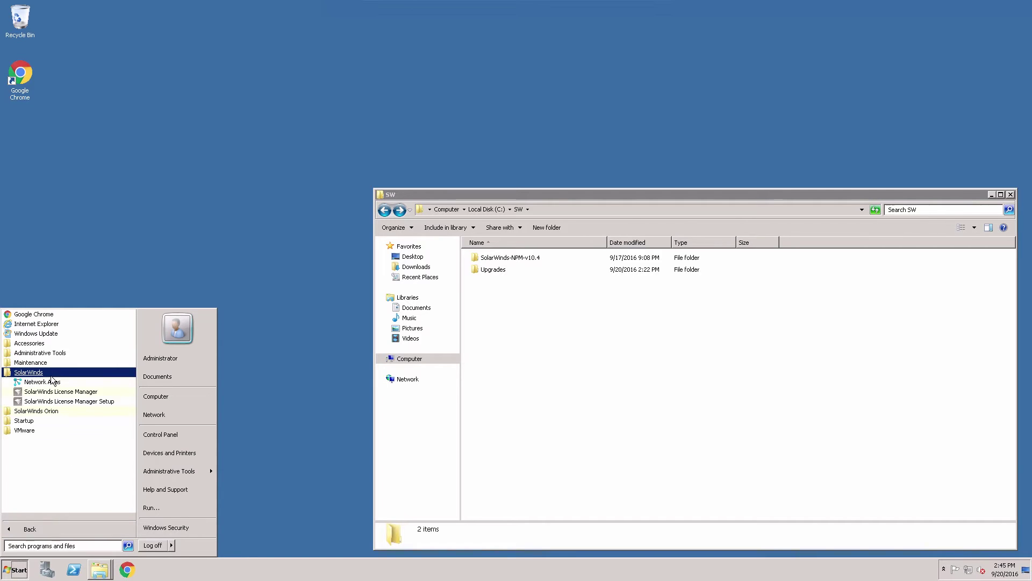
click(60, 392)
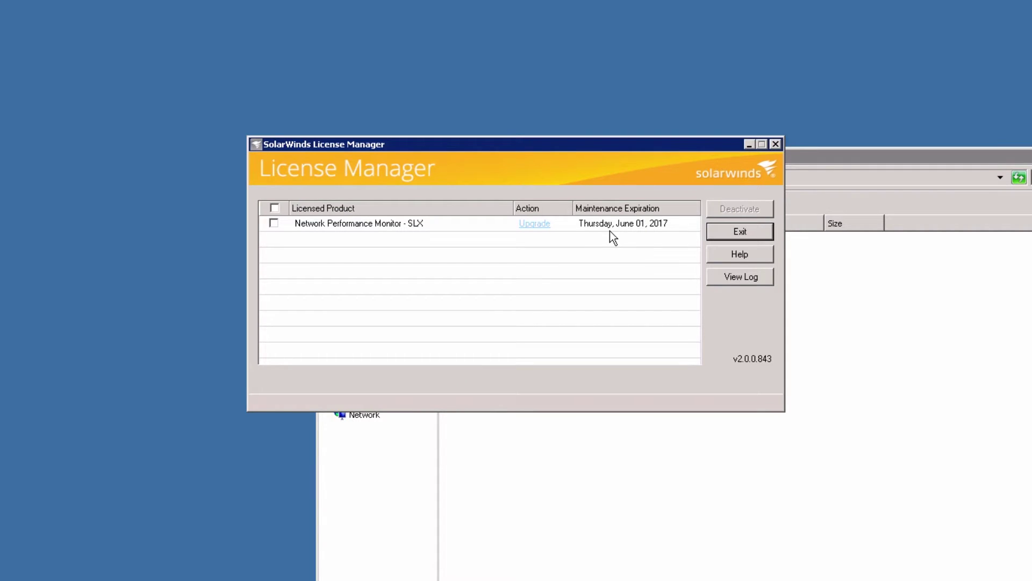
Close License Manager and use Orion Service Manager's Shutdown Everything to stop all services.
click(776, 144)
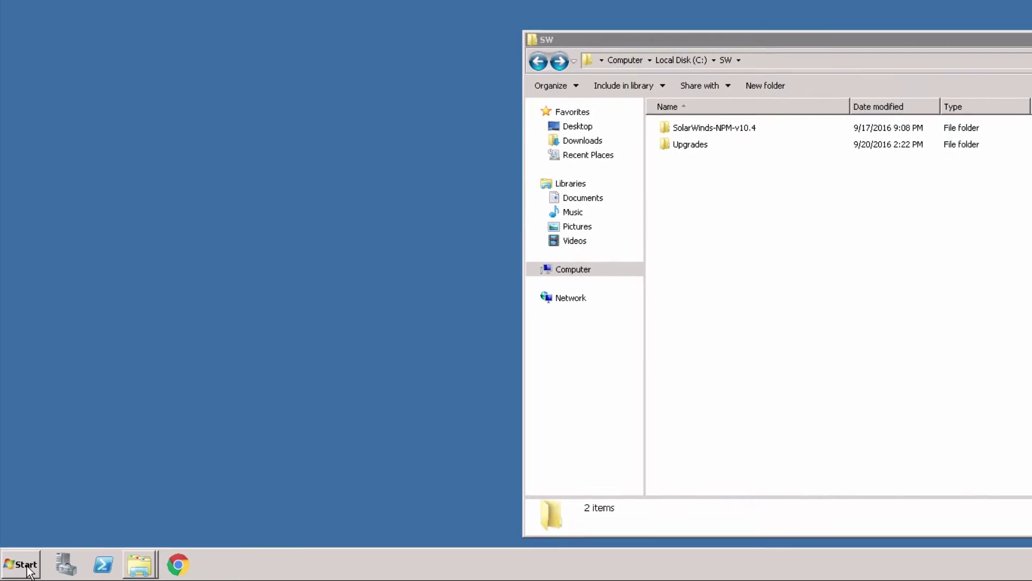
click(28, 570)
click(51, 507)
click(51, 302)
click(62, 329)
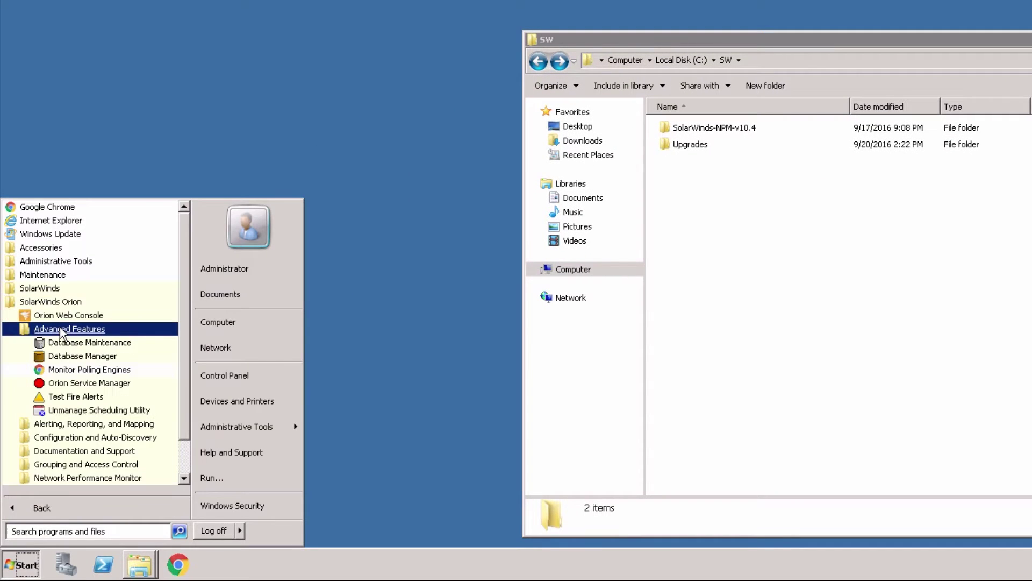
click(68, 383)
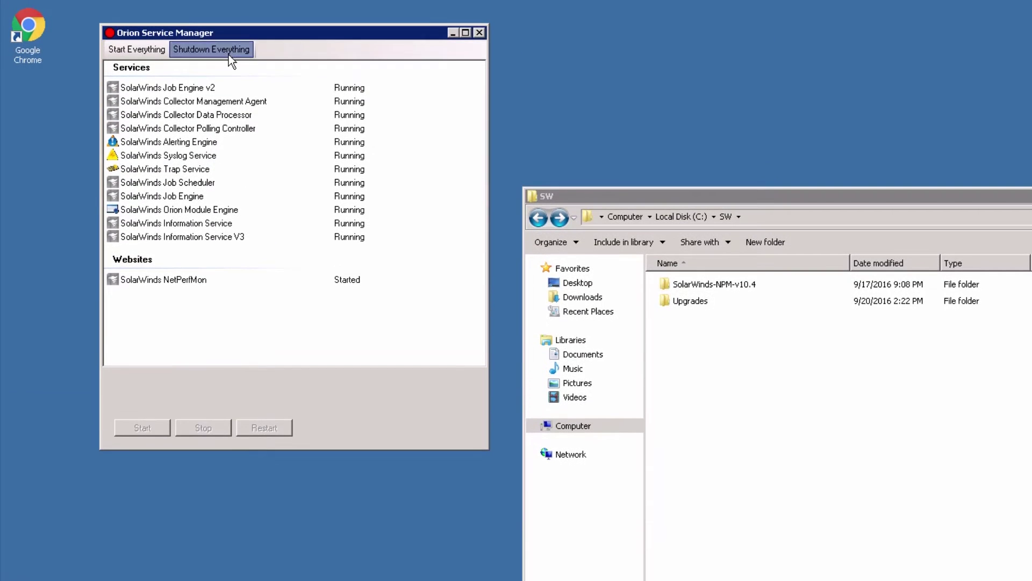
click(228, 54)
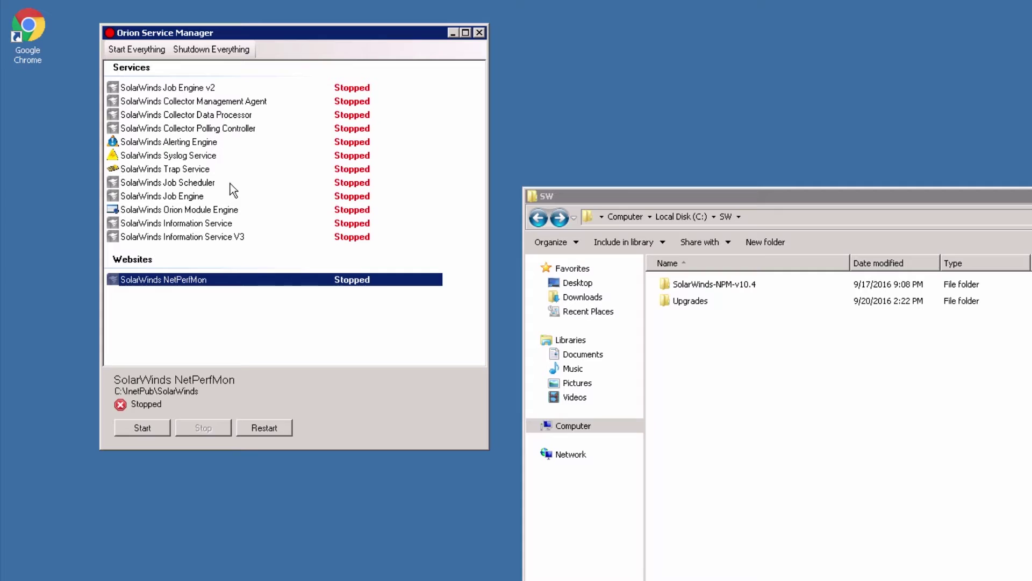
Run SolarWinds-Orion-NPM-v11.0.1-Full.exe from the Upgrades folder as administrator.
click(479, 32)
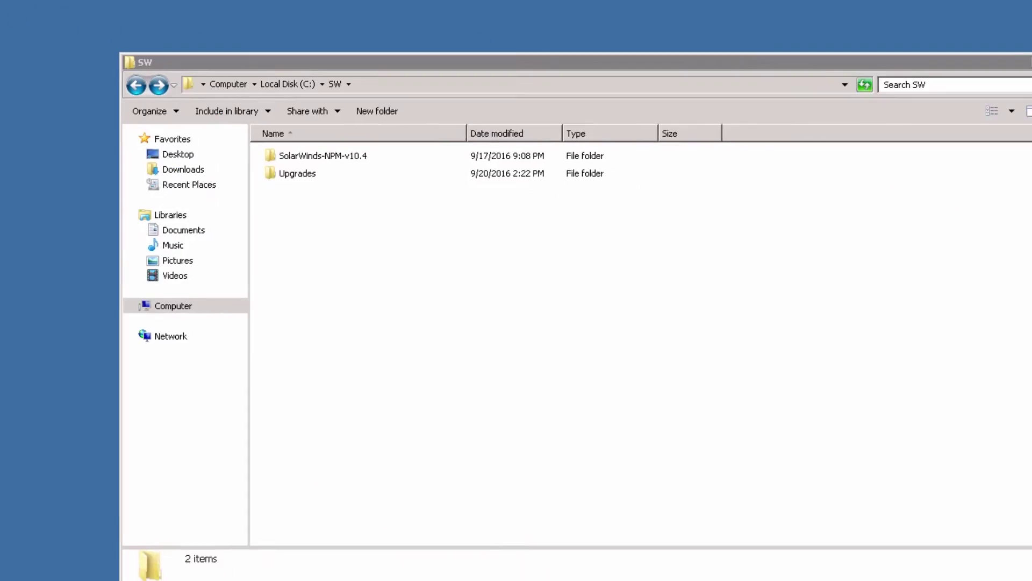
double_click(241, 151)
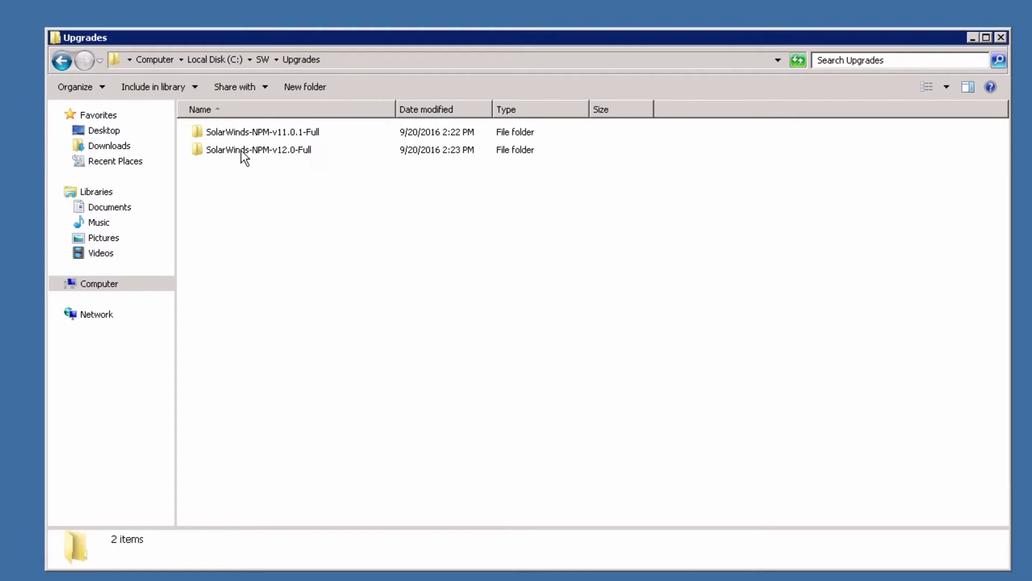
double_click(243, 136)
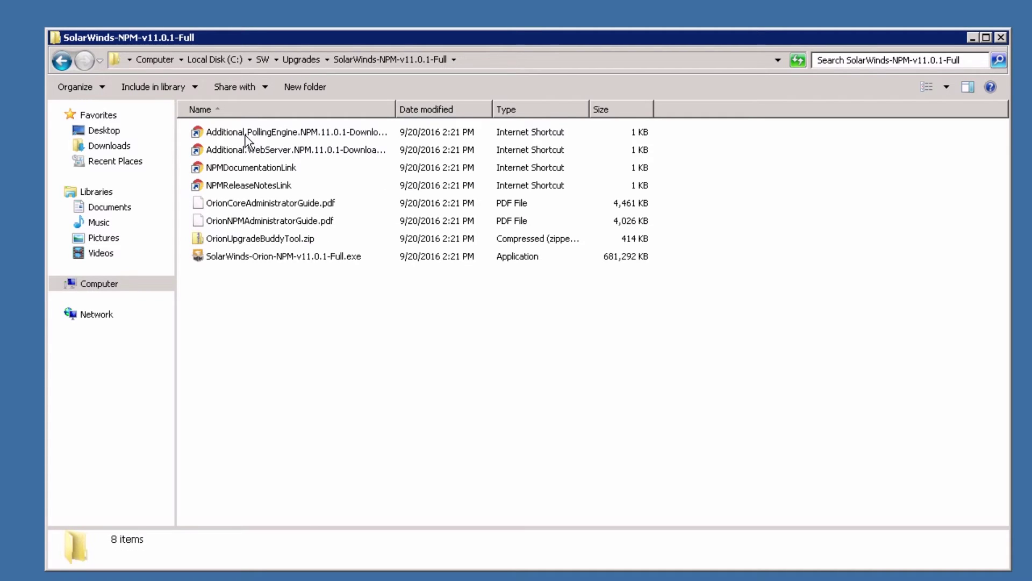
right_click(253, 256)
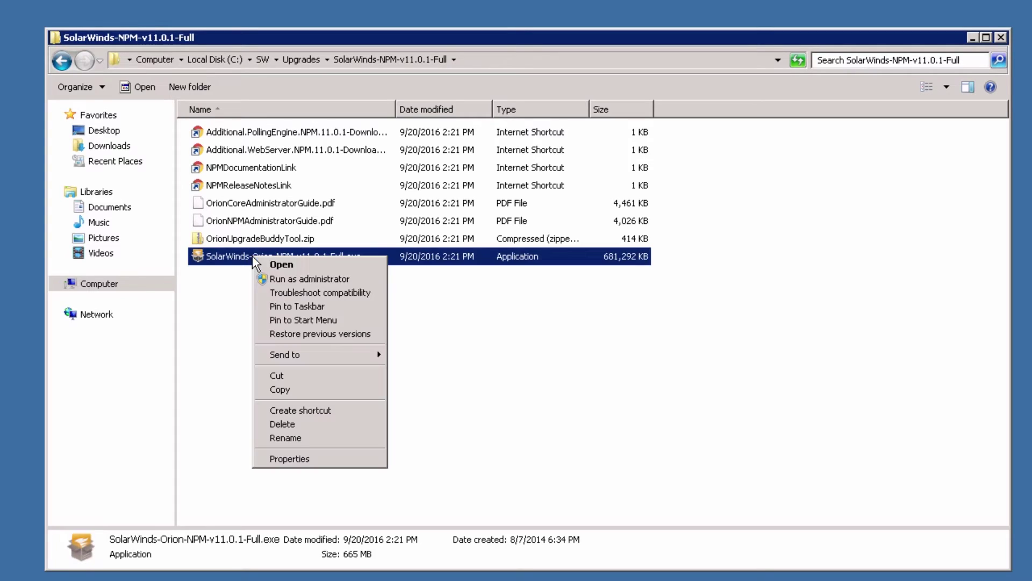
click(280, 279)
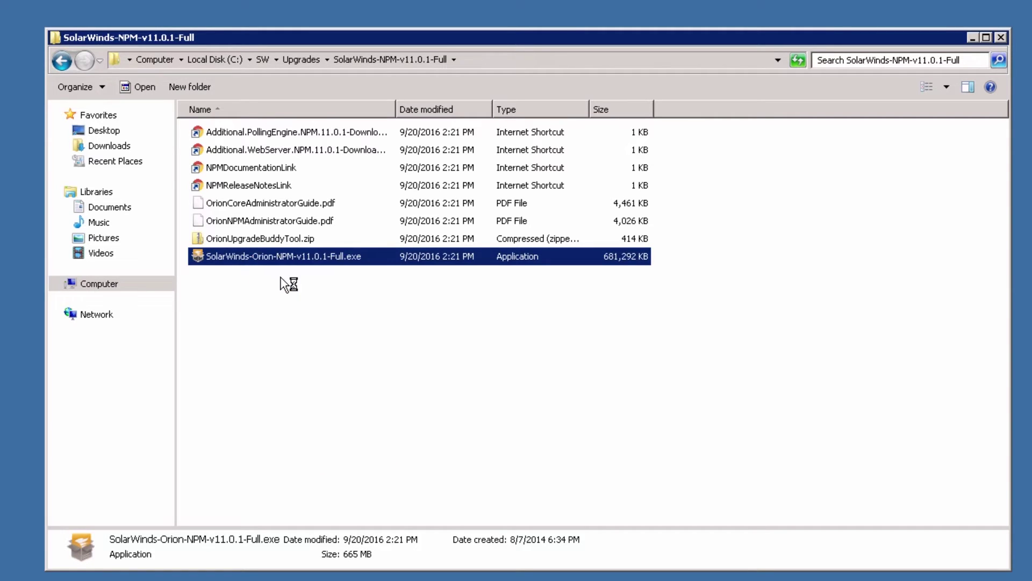
click(972, 37)
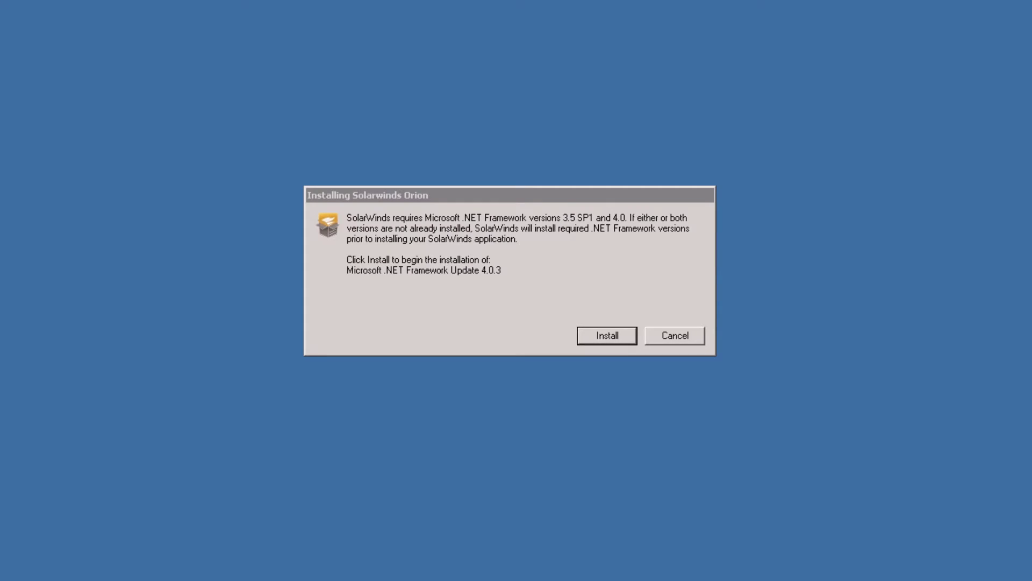
Install the required .NET Framework Update 4.0.3 for NPM setup.
click(599, 334)
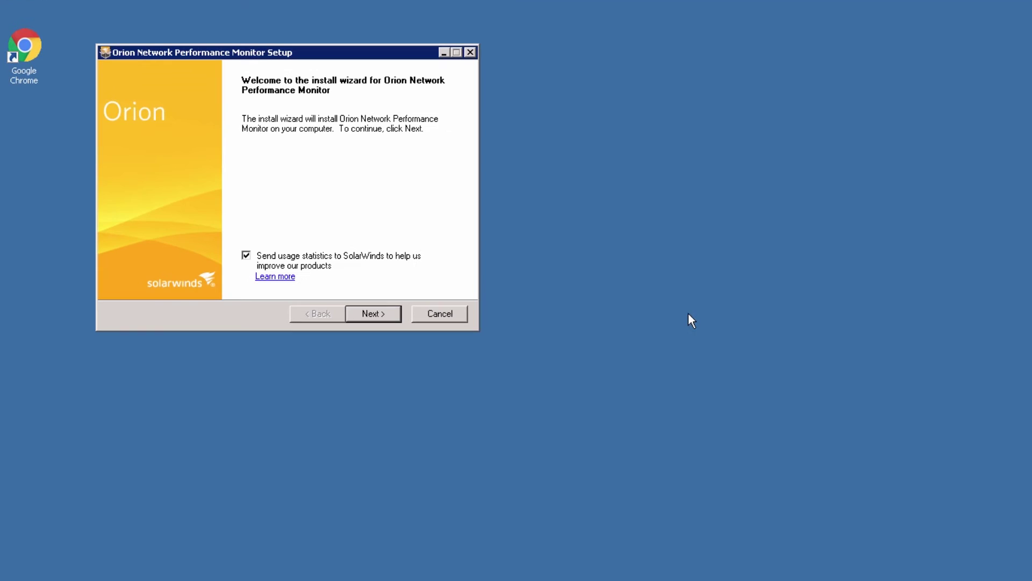
Turn off usage statistics and confirm the database backup by entering YES.
click(246, 256)
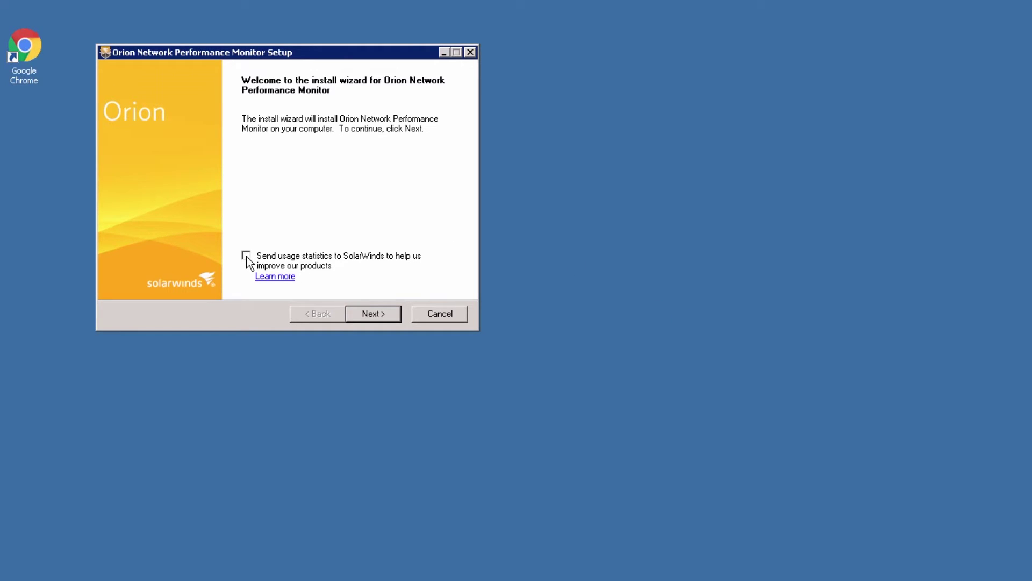
click(383, 310)
click(152, 180)
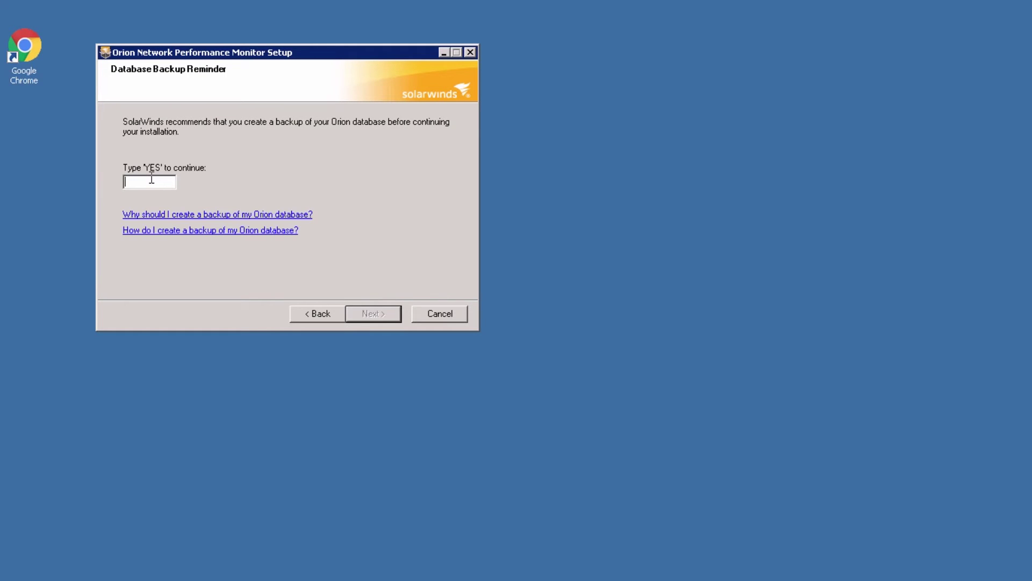
text(YES)
click(359, 313)
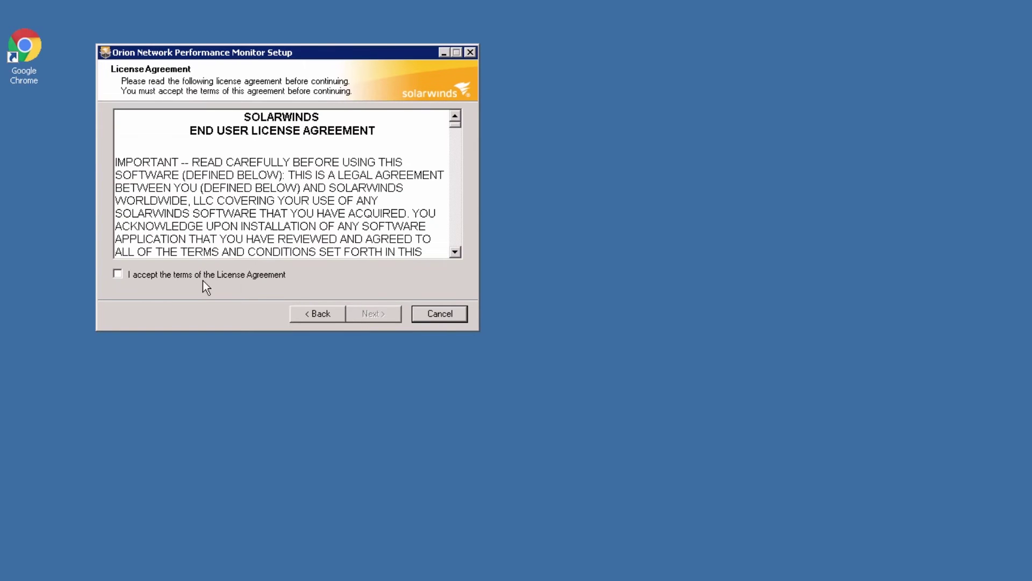
Accept the licence, choose to enable QoE later, and start the installation.
click(118, 274)
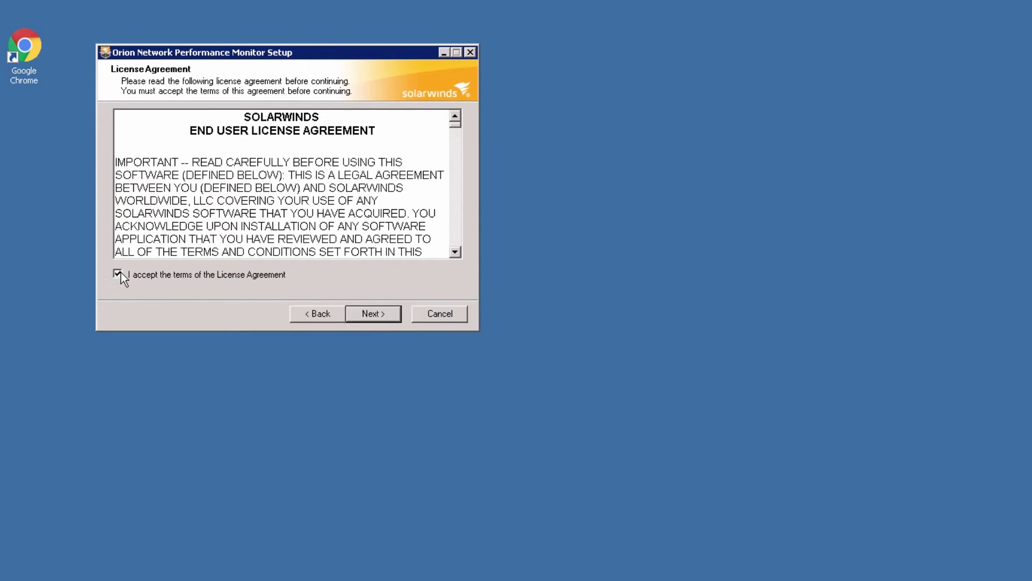
click(389, 316)
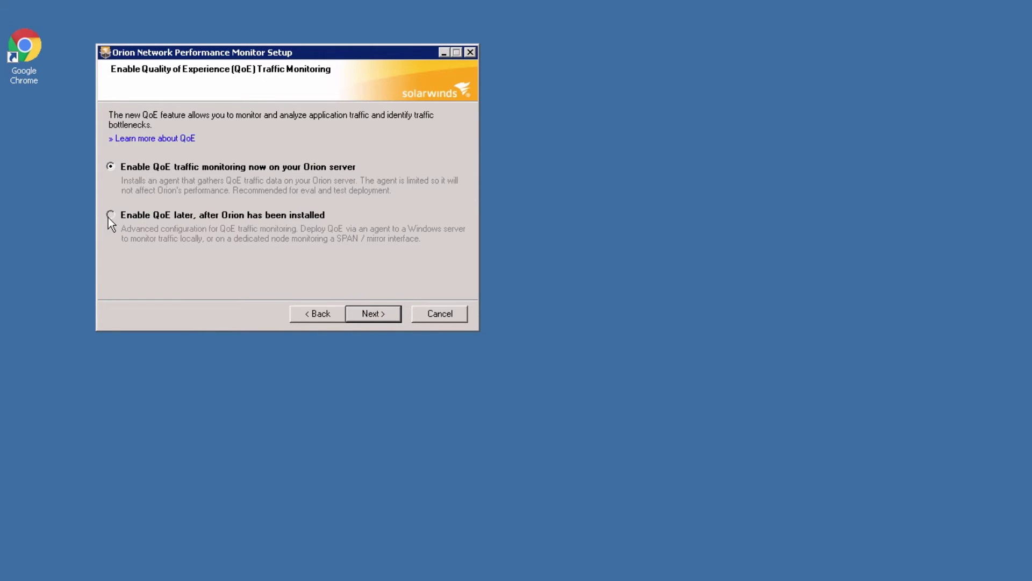
click(109, 215)
click(380, 317)
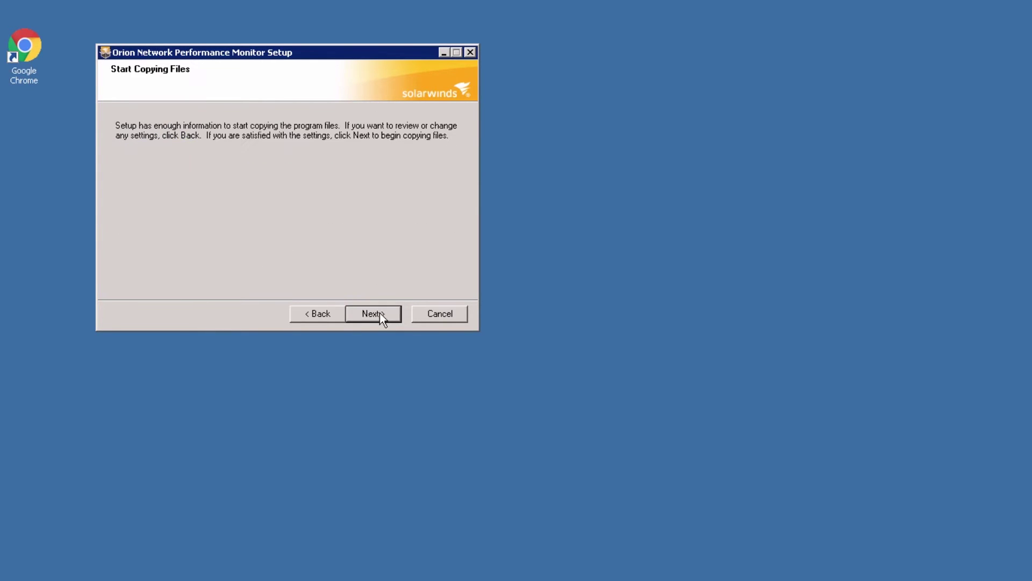
click(380, 313)
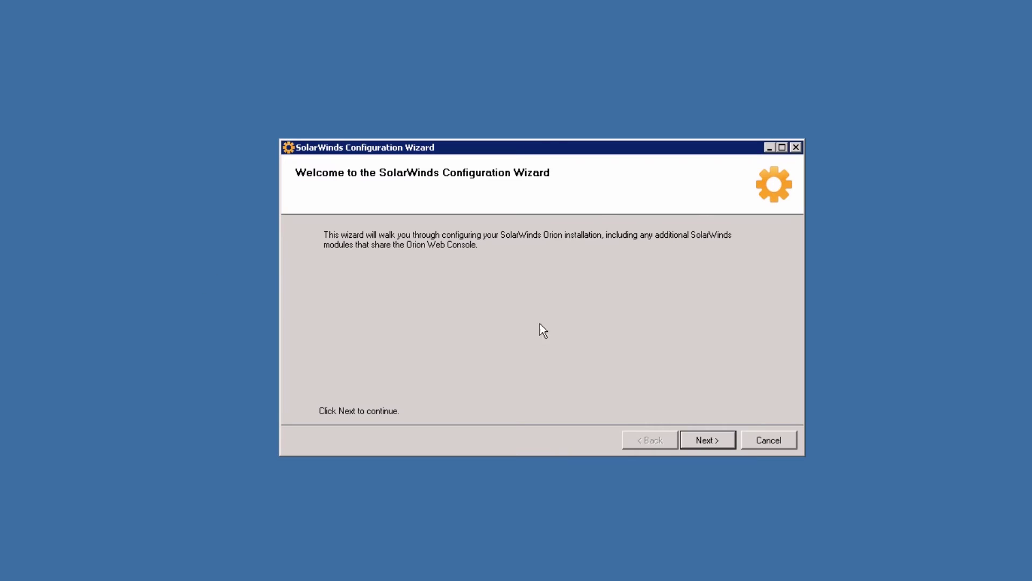
Keep the existing SQL Server, Orion database, database account and website settings.
click(696, 438)
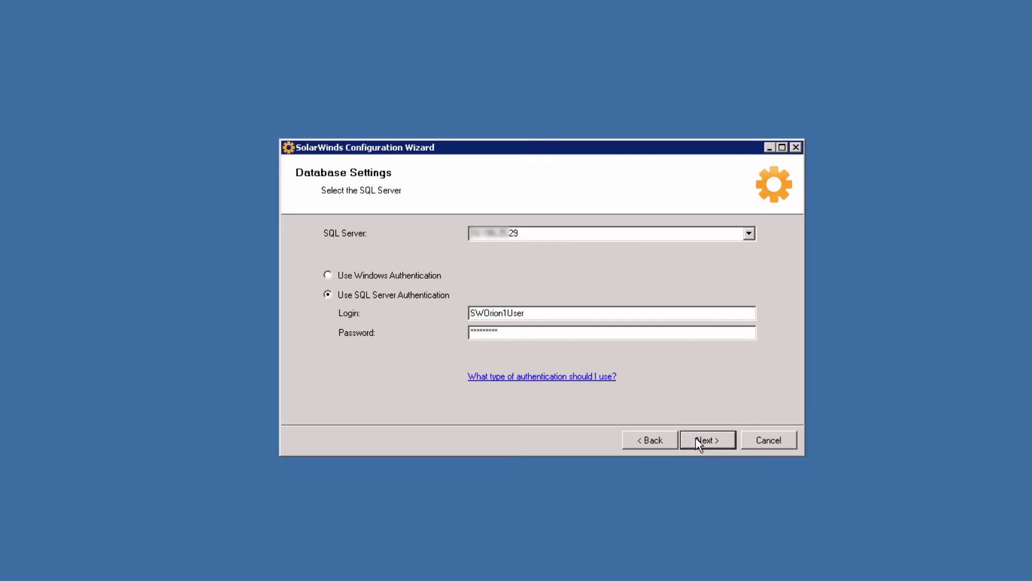
click(696, 437)
click(696, 438)
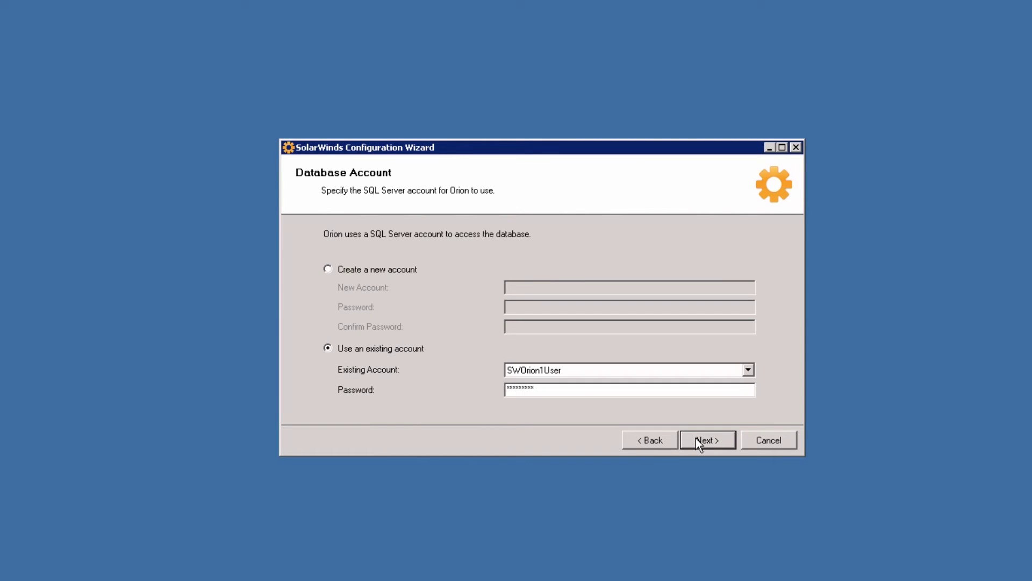
click(696, 438)
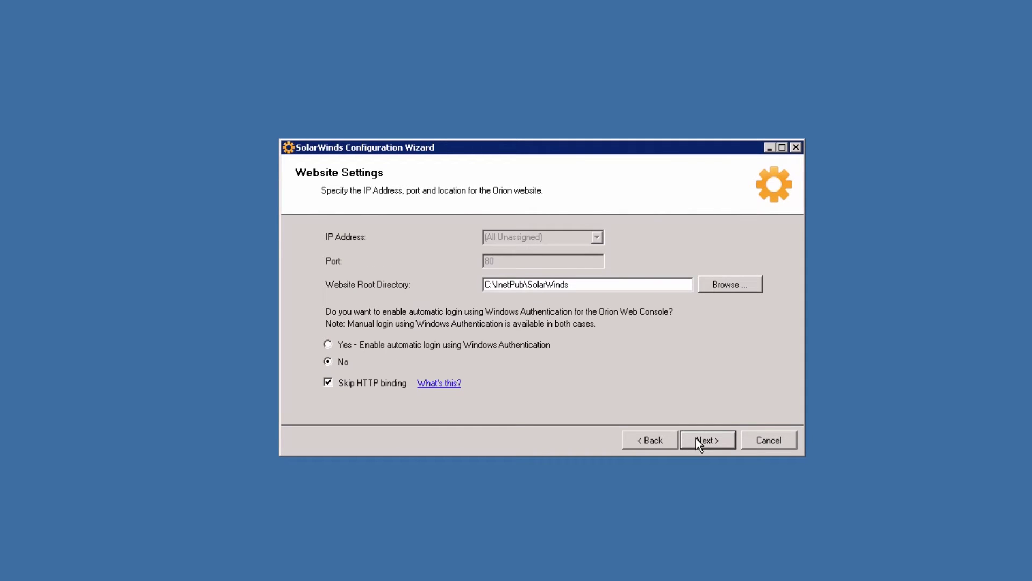
click(696, 438)
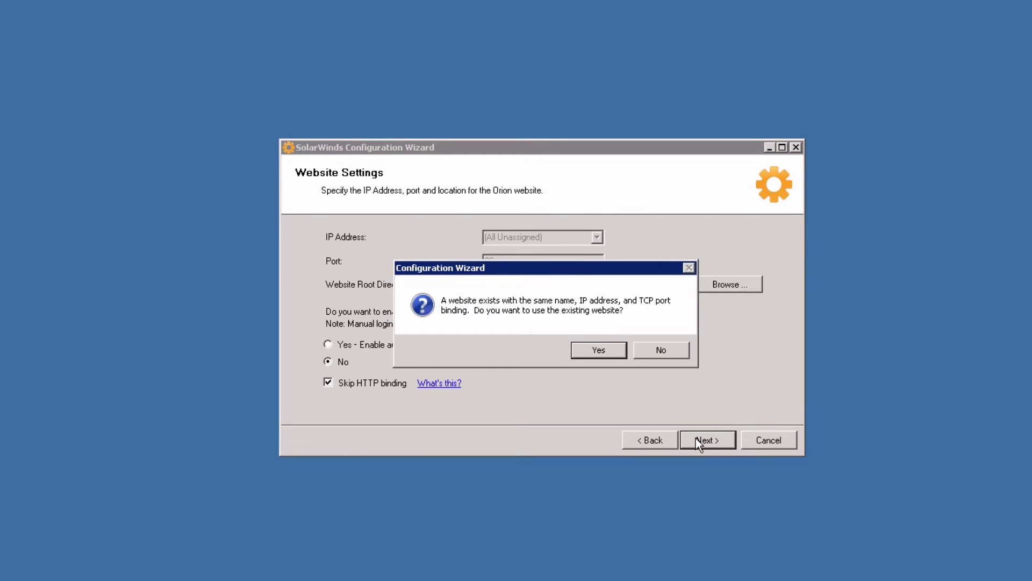
Reuse the existing website, configure all services, and finish without launching the Web Console.
click(597, 350)
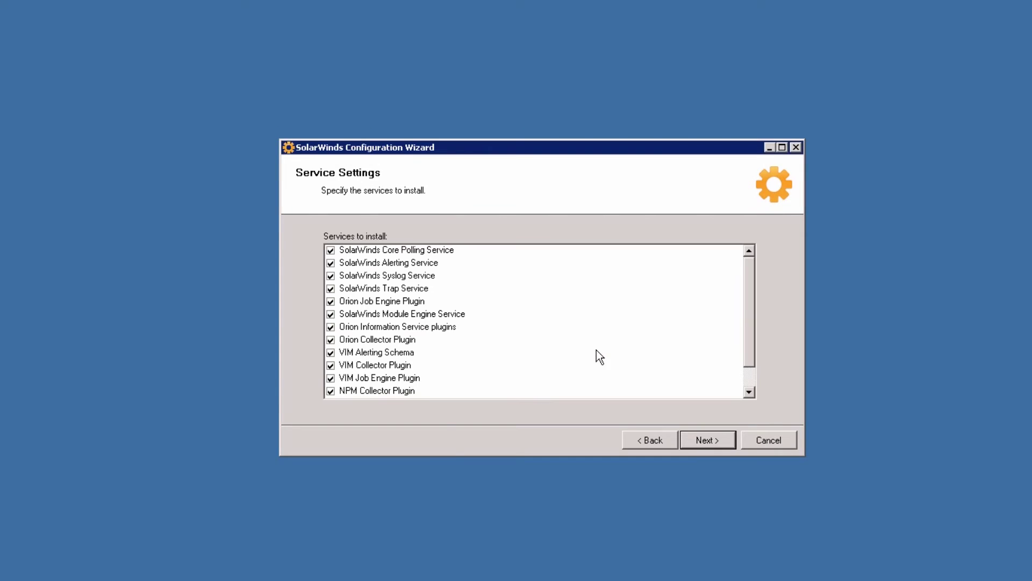
drag(749, 351, 750, 386)
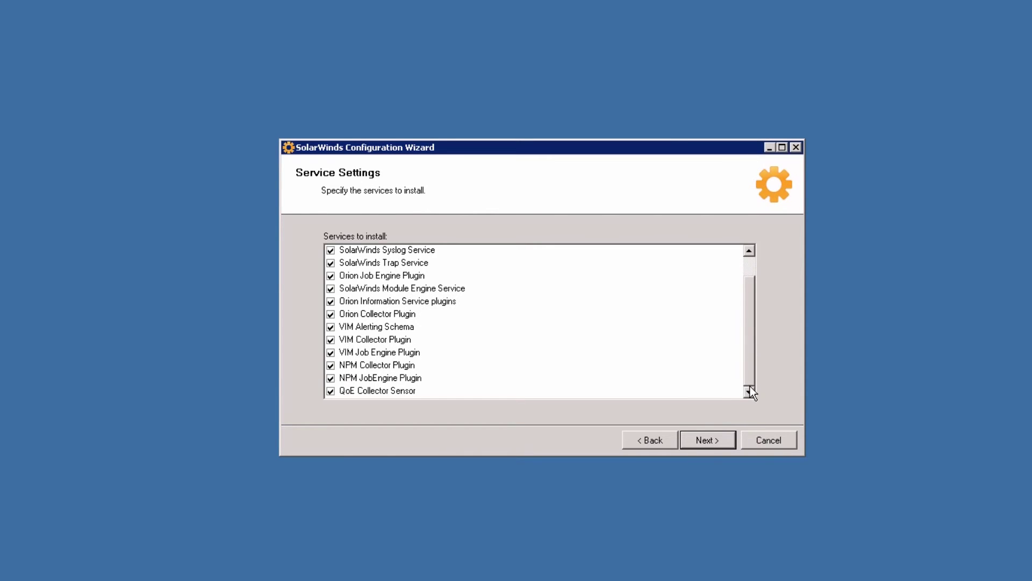
click(705, 439)
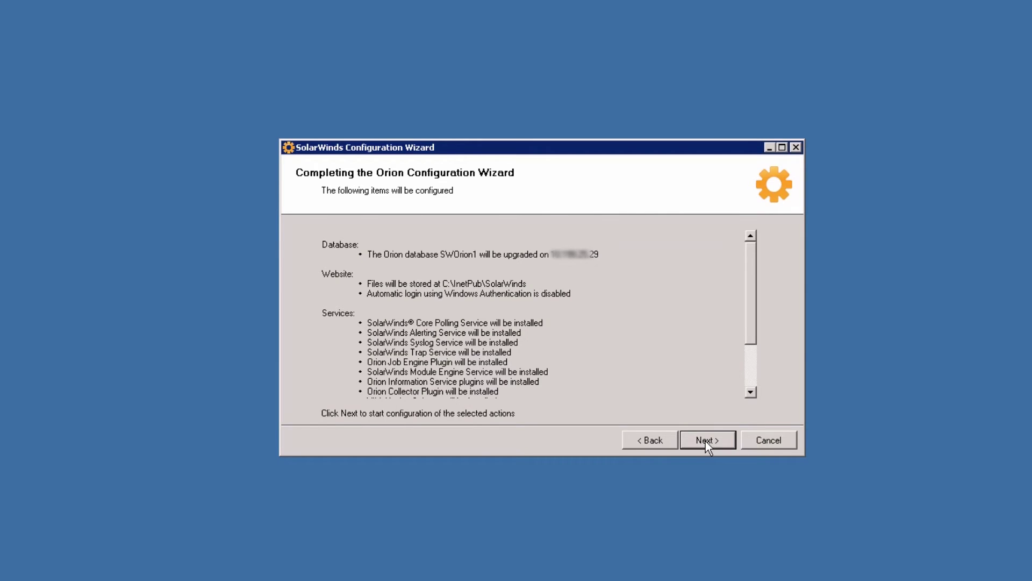
click(705, 440)
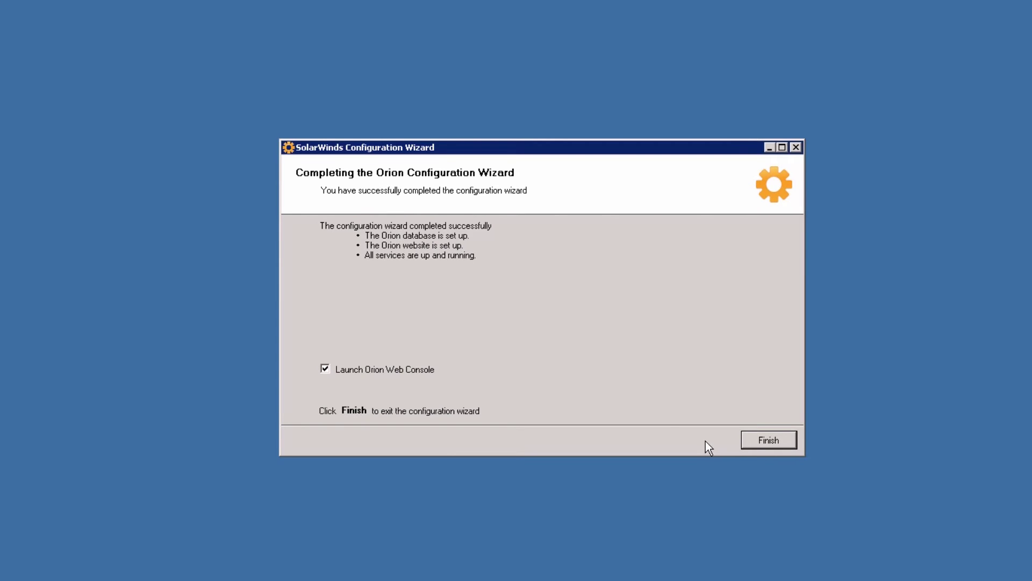
click(326, 369)
Exit the Configuration Wizard, then shut down all Orion services and NetPerfMon website in Orion Service Manager.
click(770, 441)
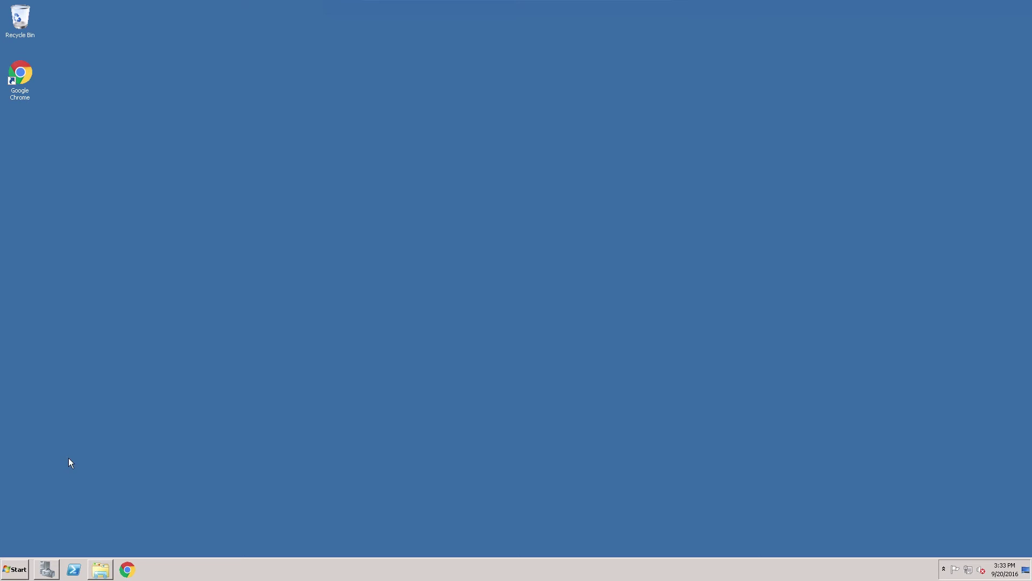
click(15, 569)
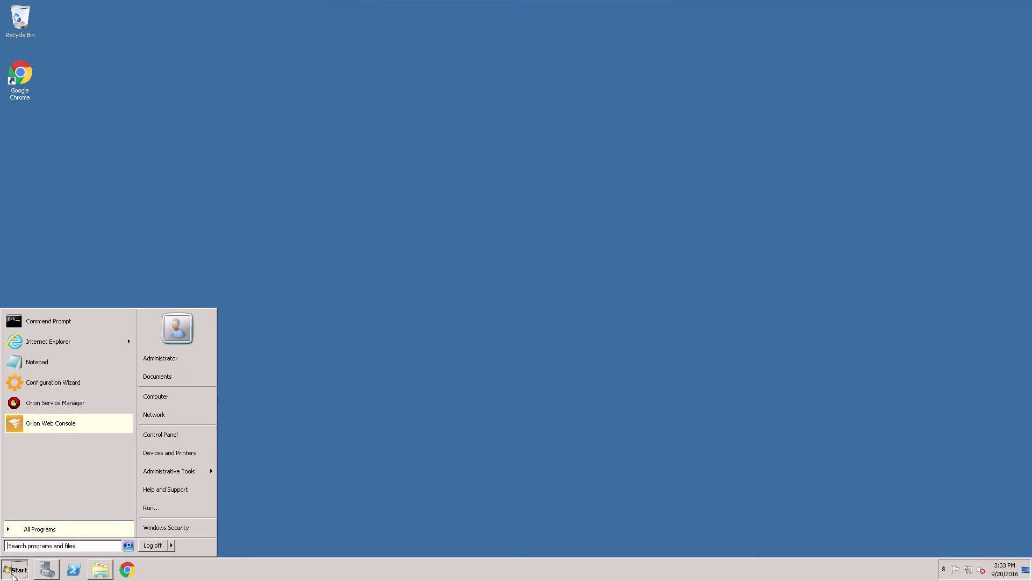
click(57, 411)
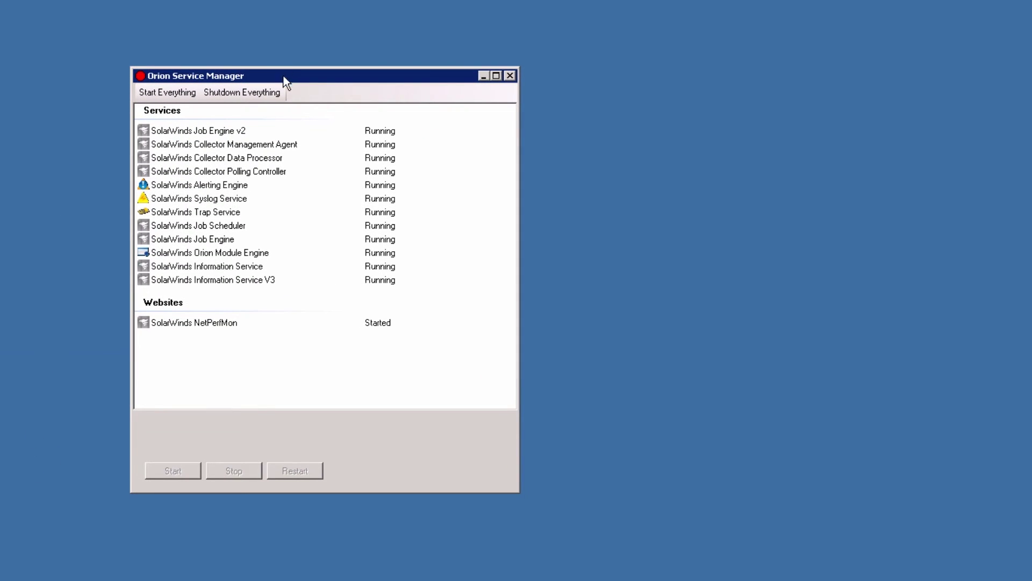
click(267, 92)
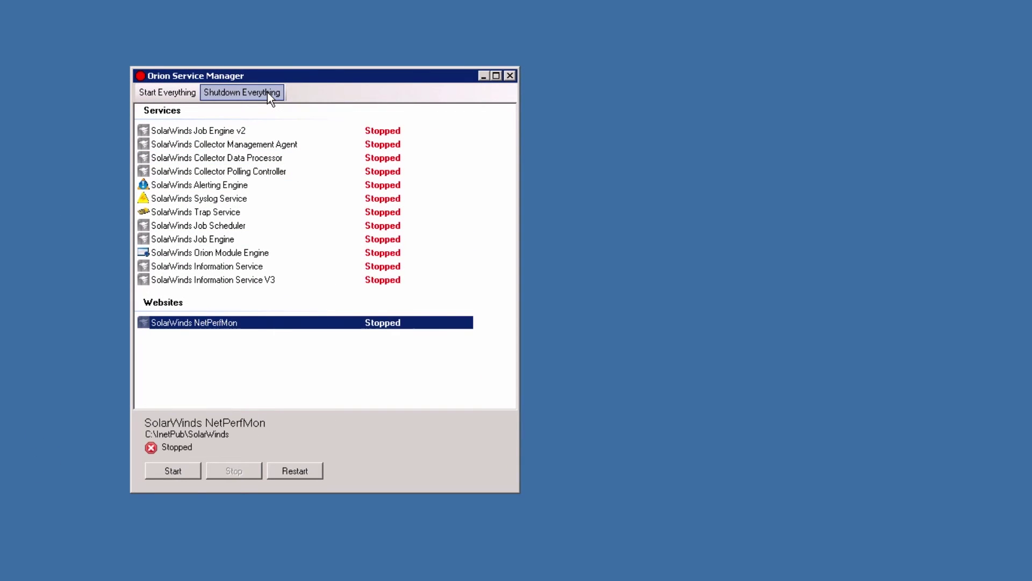
click(510, 76)
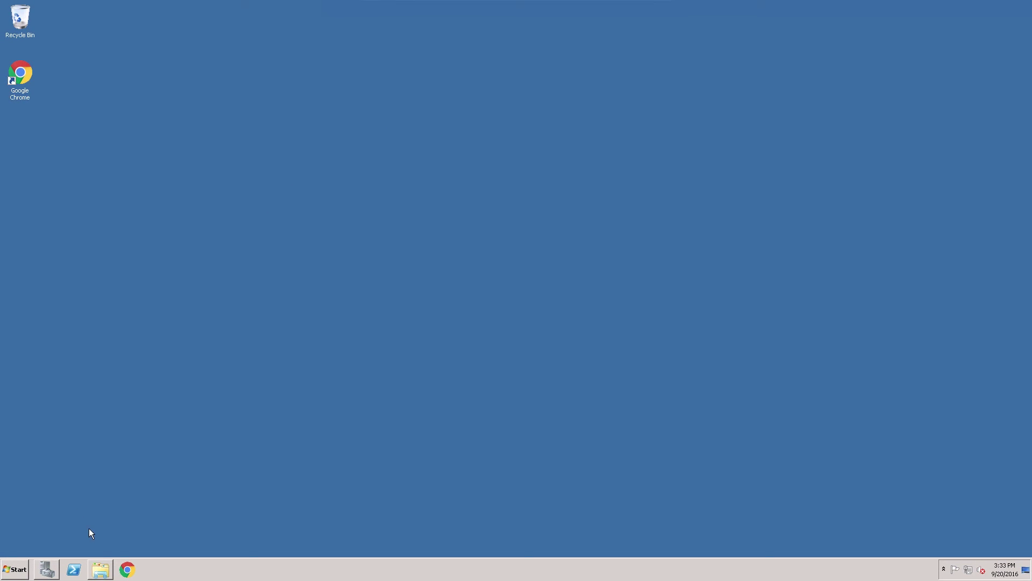
Run the installer in SolarWinds-NPM-v12.0-Full as administrator.
click(100, 569)
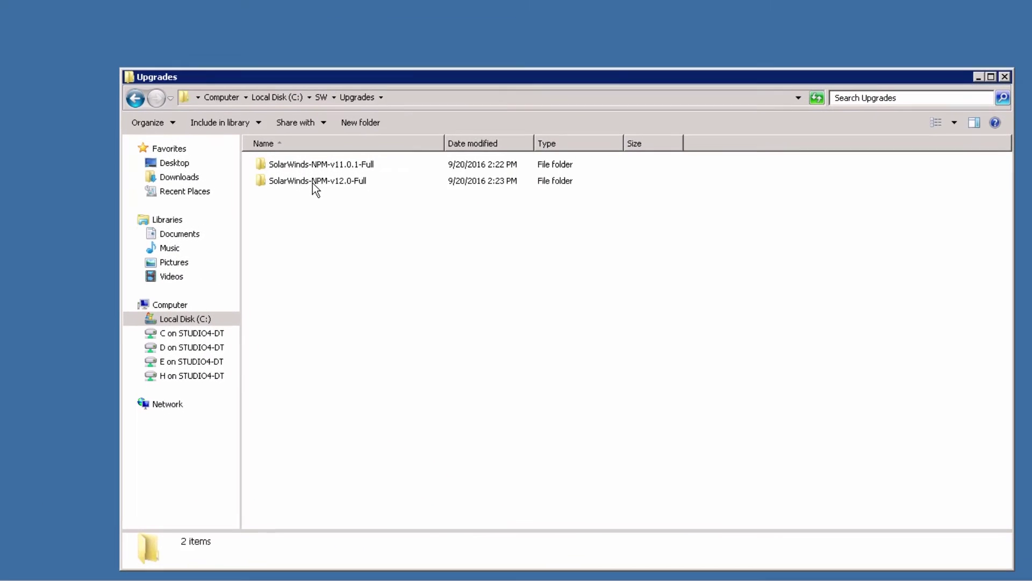
double_click(314, 181)
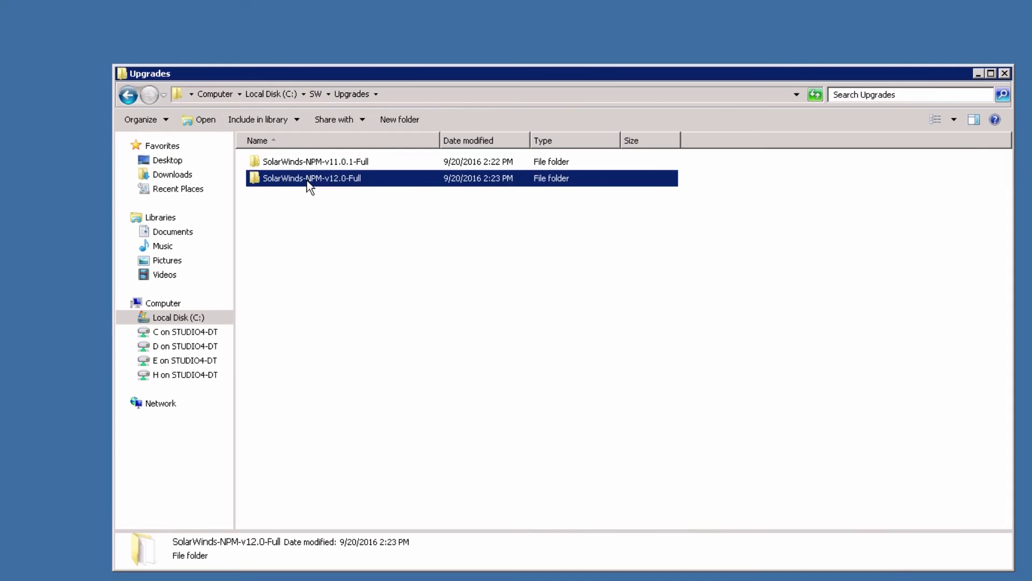
right_click(296, 246)
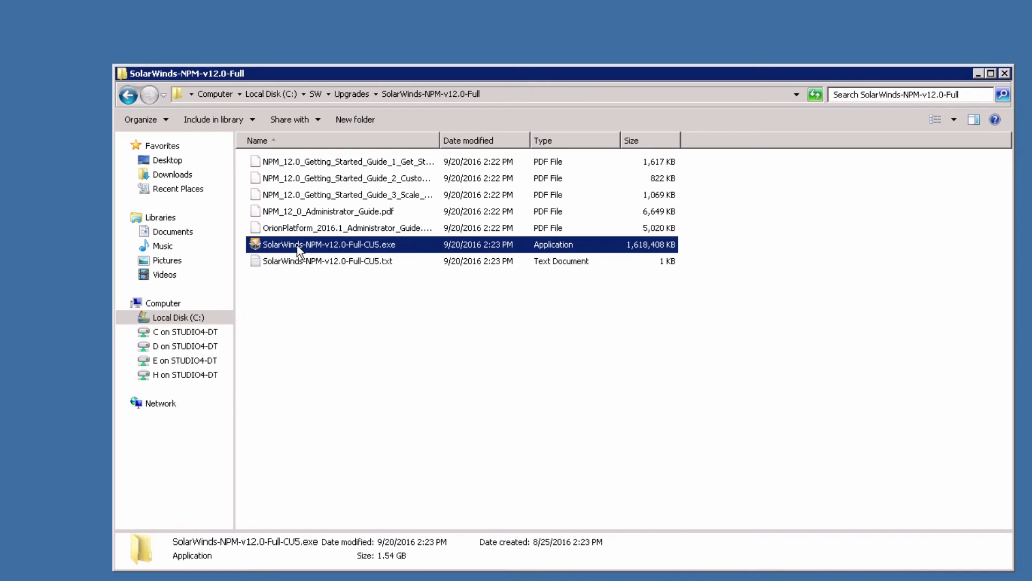
click(315, 267)
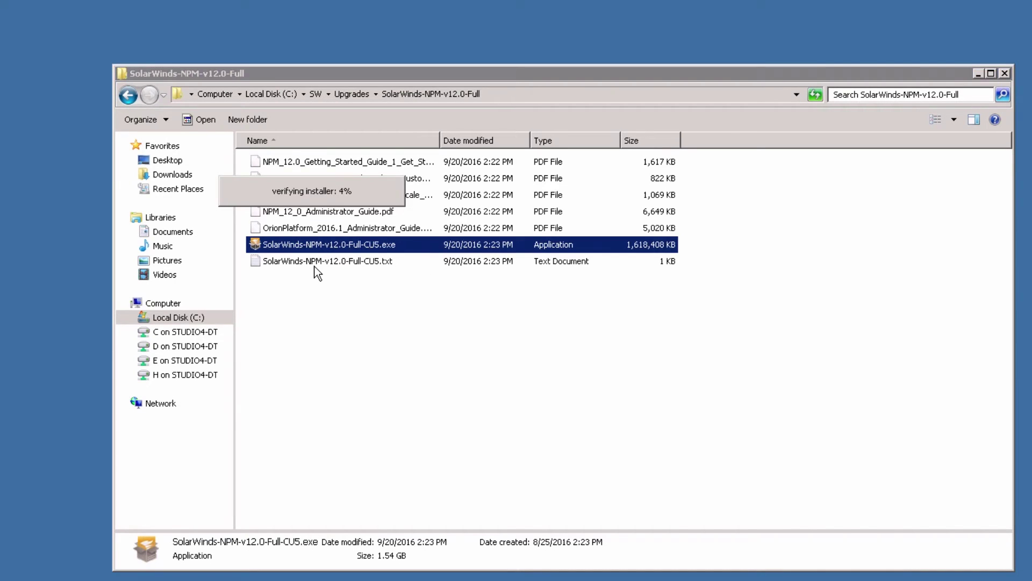
Install .NET Framework 4.5 and restart the computer to complete it.
click(979, 74)
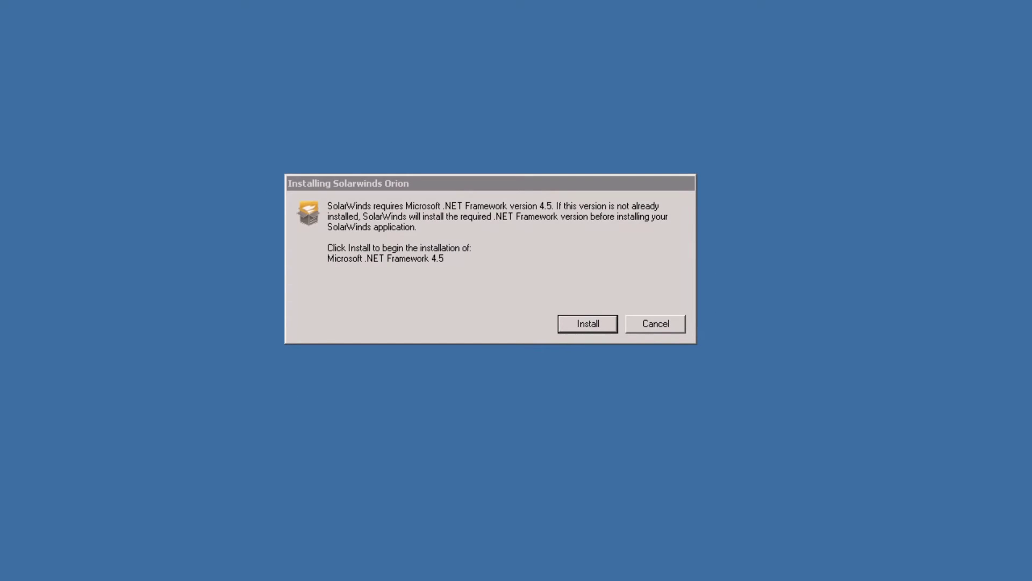
click(581, 327)
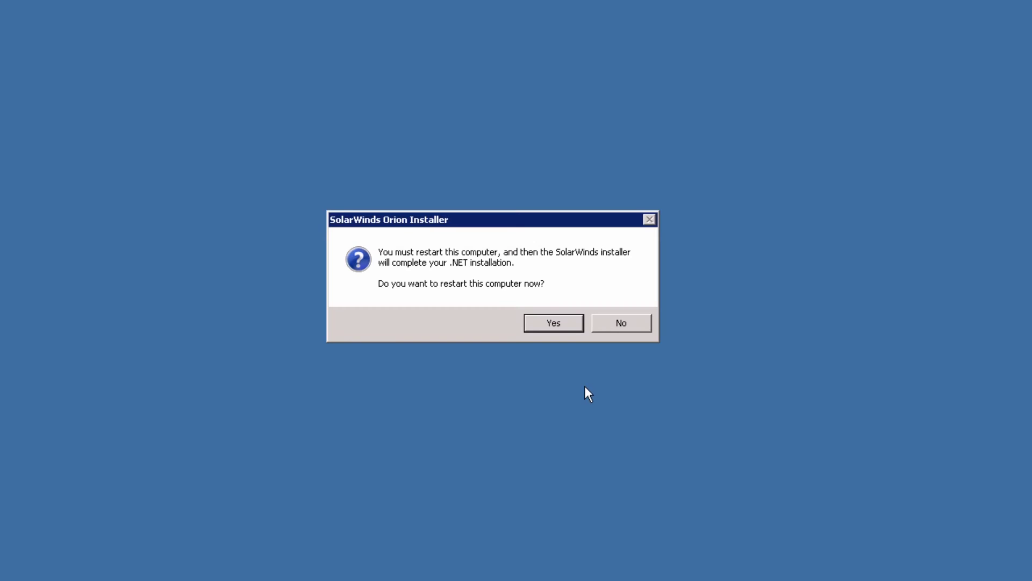
click(553, 323)
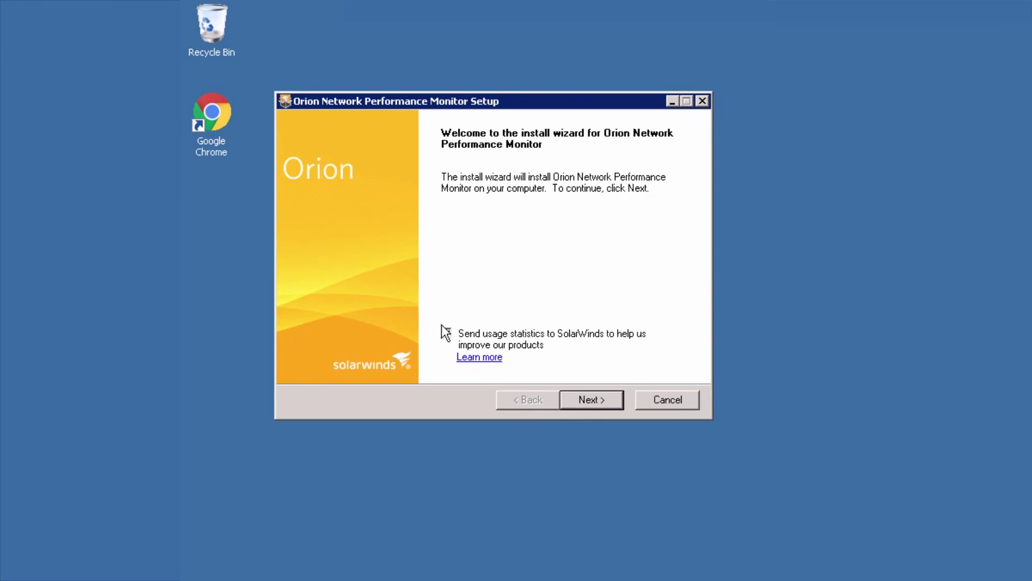
Pass the setup welcome and confirm the database backup reminder by entering YES.
click(611, 405)
click(365, 252)
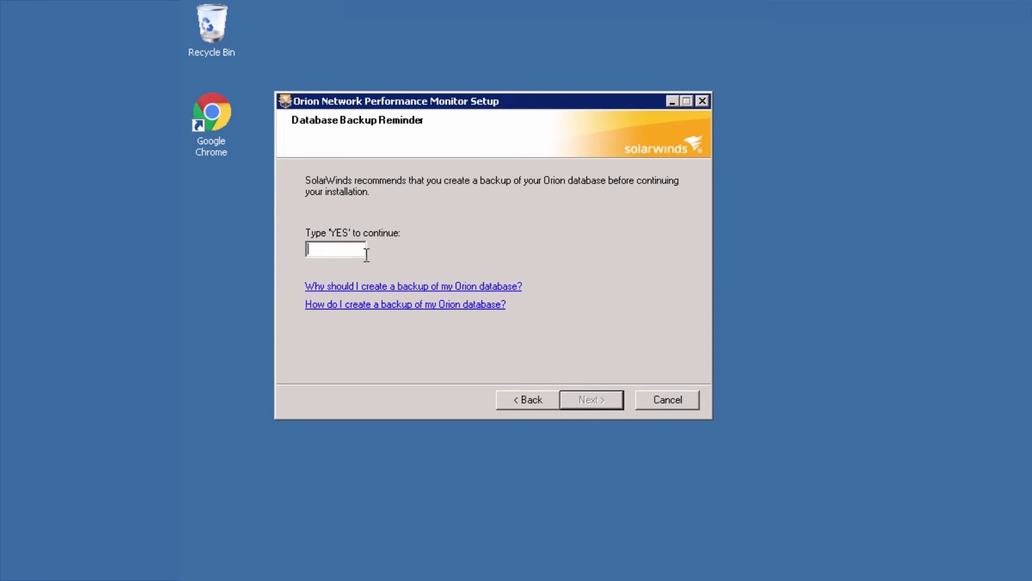
text(YES)
click(588, 404)
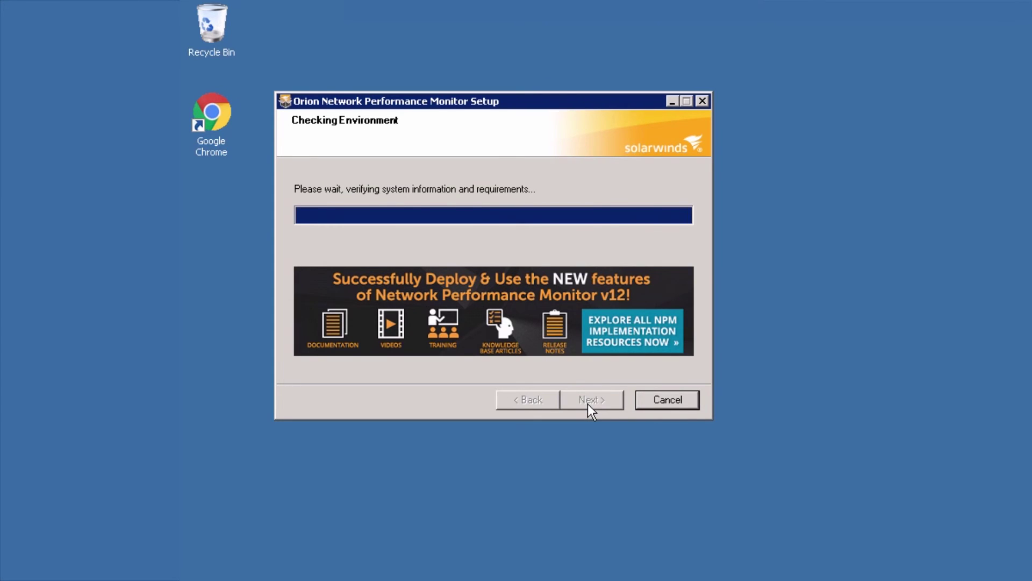
Accept the license agreement and install the NPM 12.0 program files.
click(299, 354)
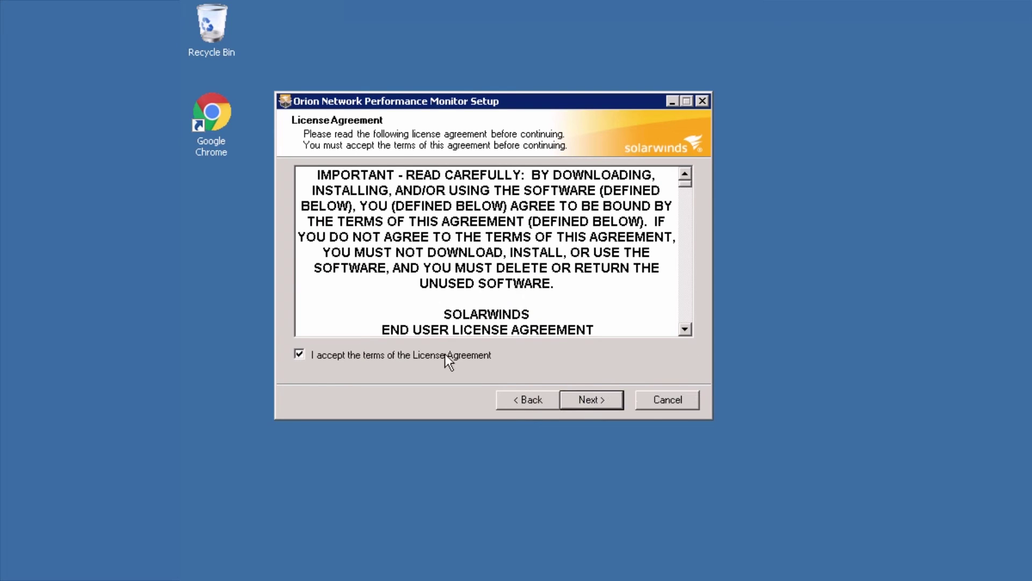
click(589, 403)
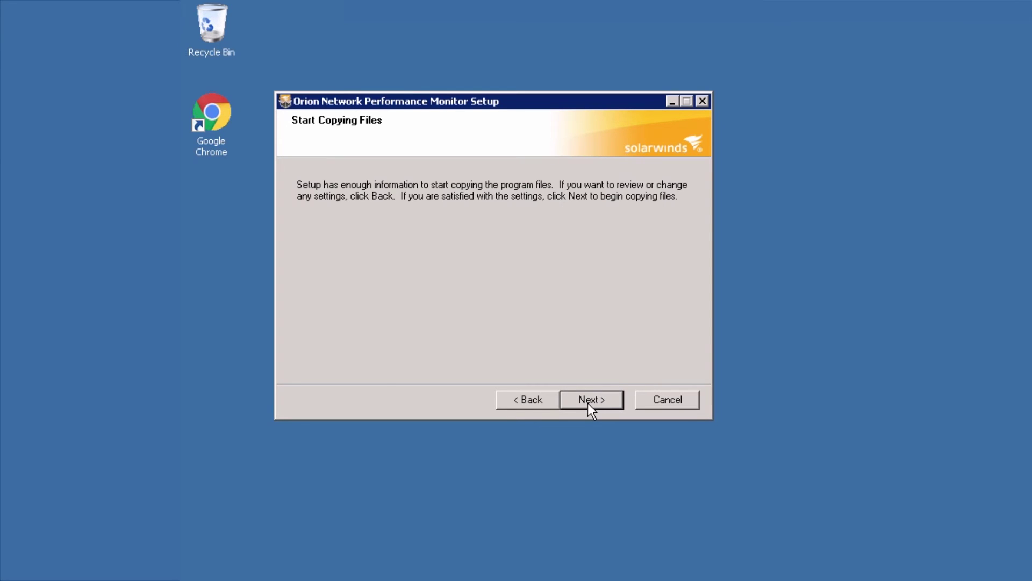
click(588, 403)
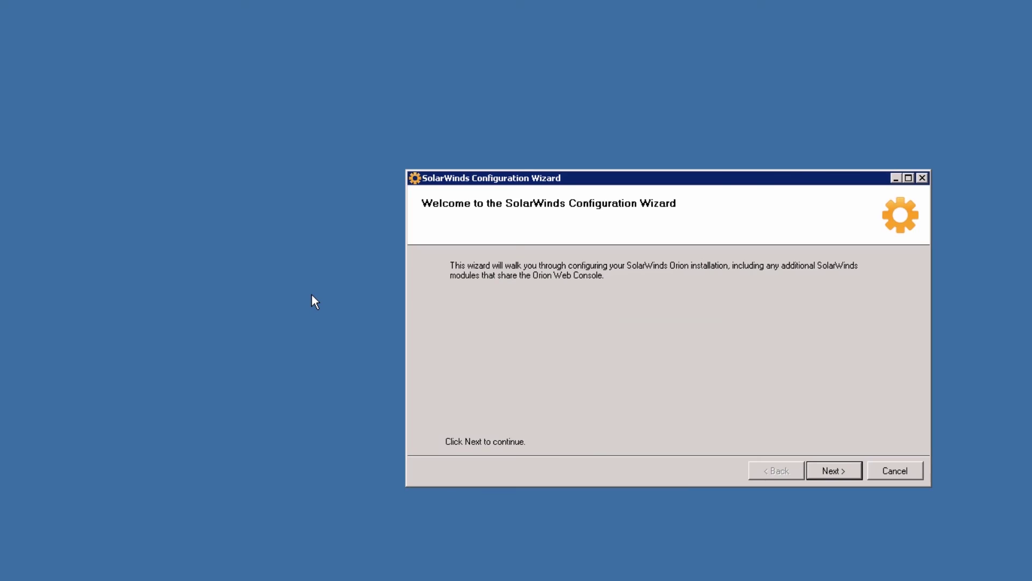
Keep the SWOrion1 database, account and existing Orion website, then configure the NPM 12.0 upgrade.
click(834, 473)
click(835, 472)
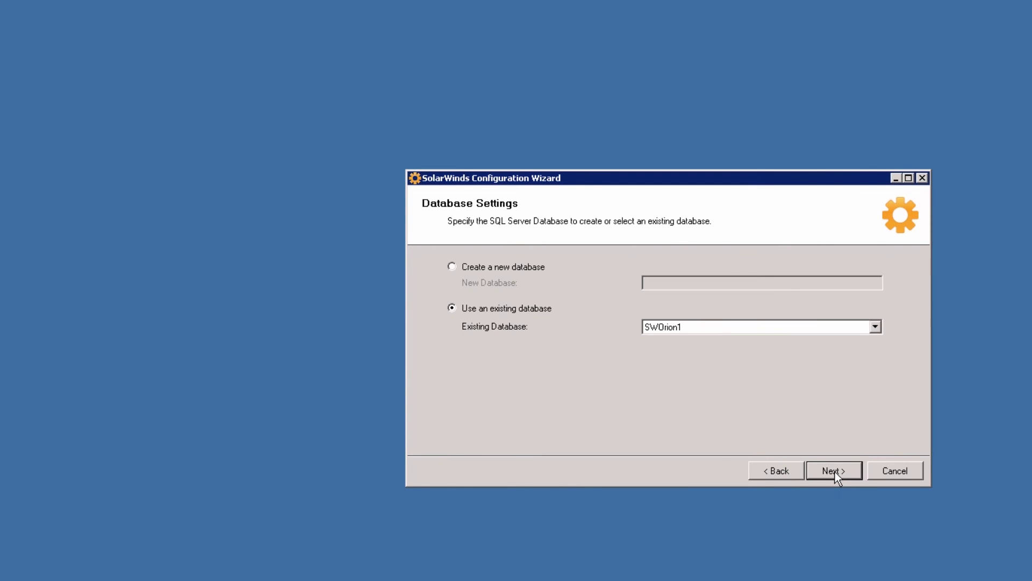
click(835, 472)
click(835, 472)
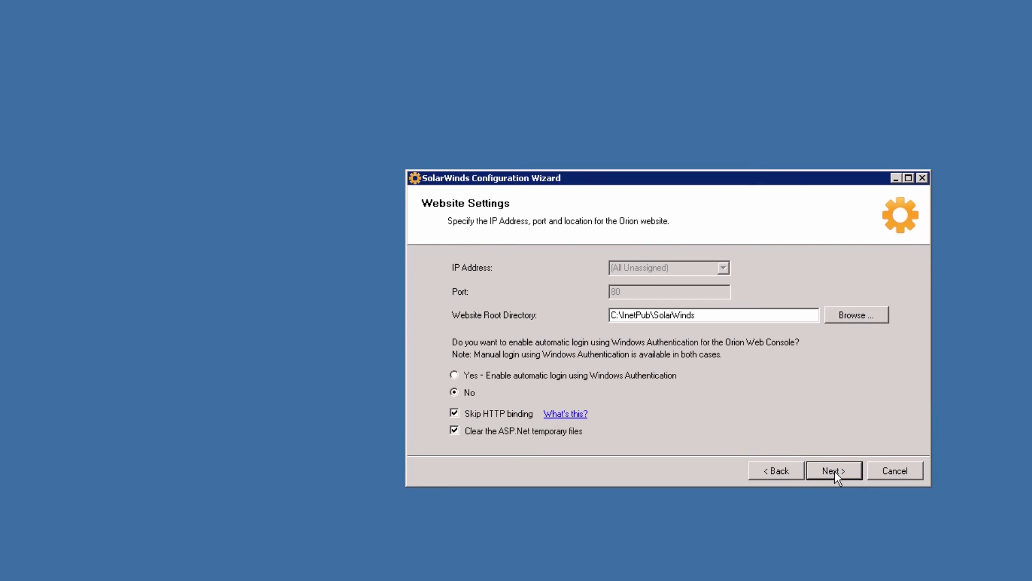
click(834, 472)
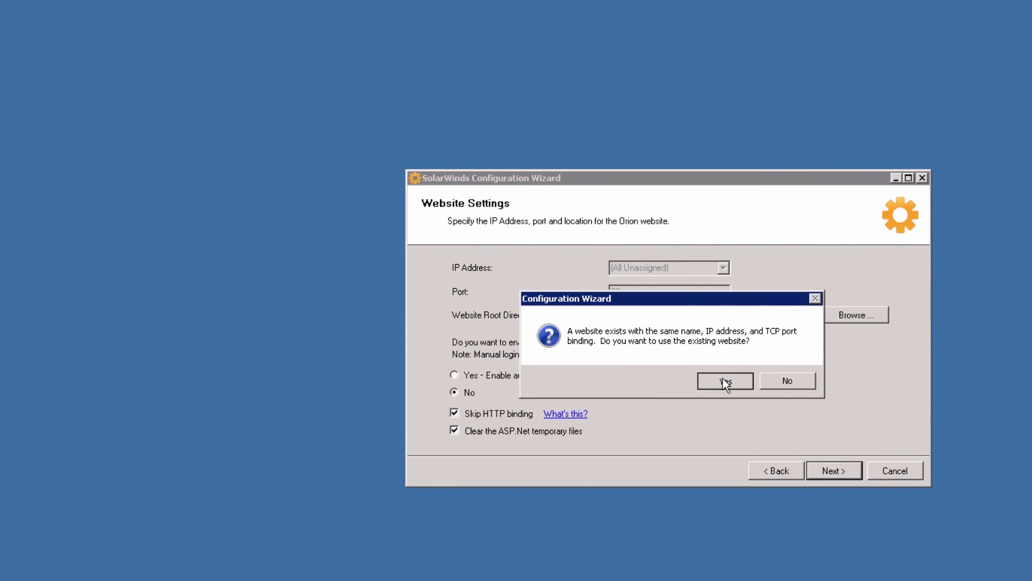
click(725, 382)
click(839, 472)
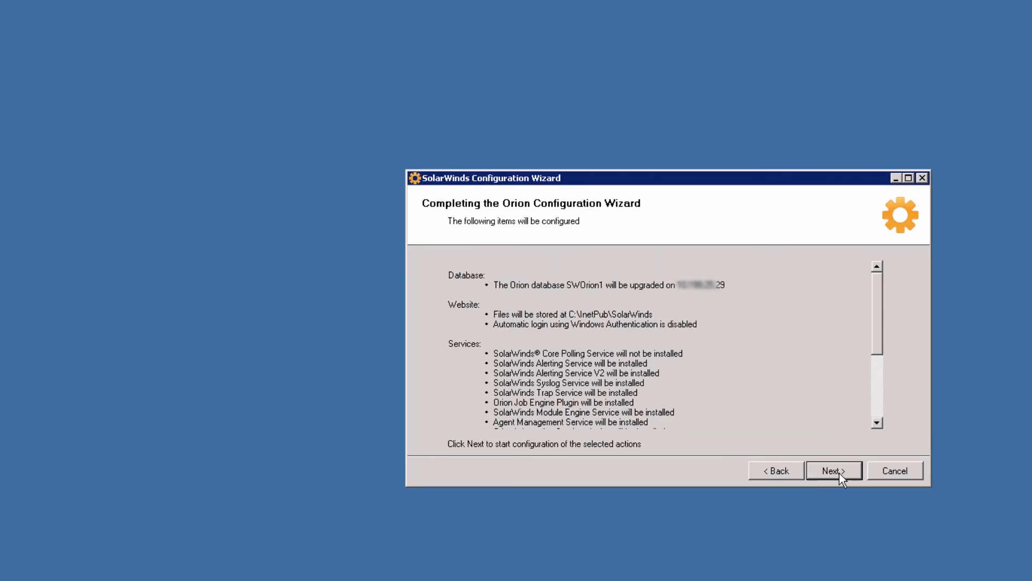
click(839, 473)
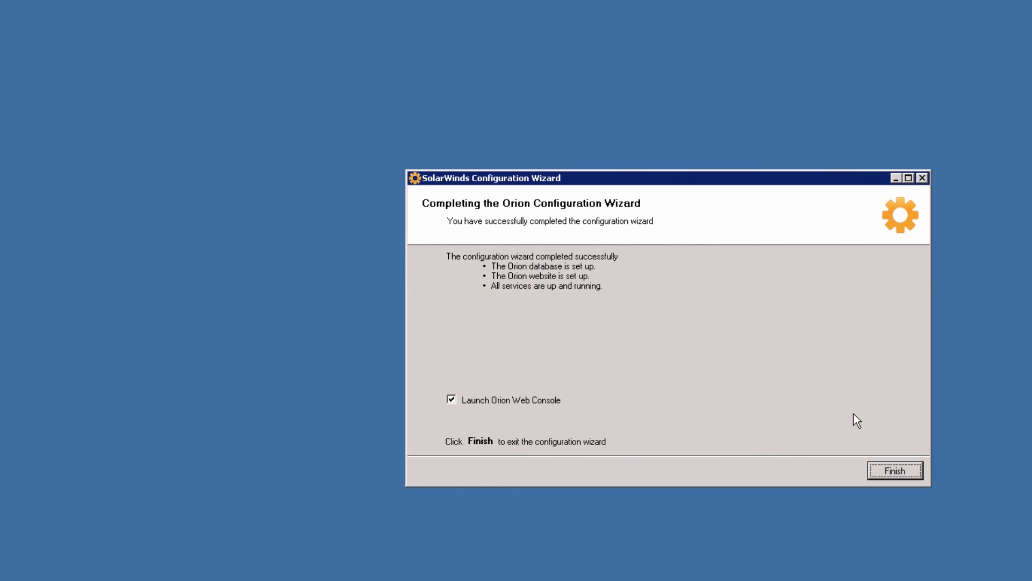
Launch the Web Console, log in, dismiss the UI Changes notice and scroll Discovery Central.
click(896, 471)
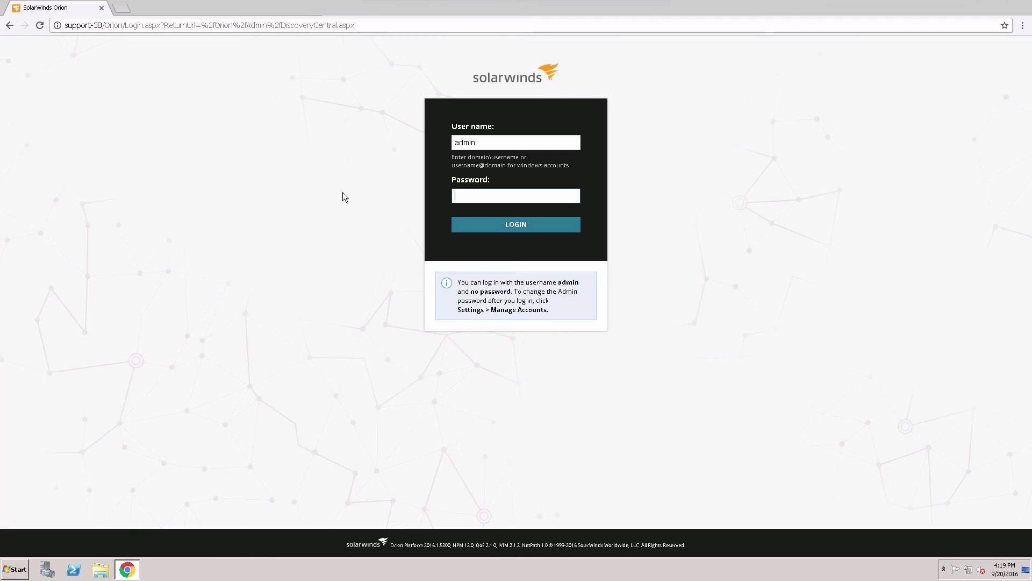
click(471, 224)
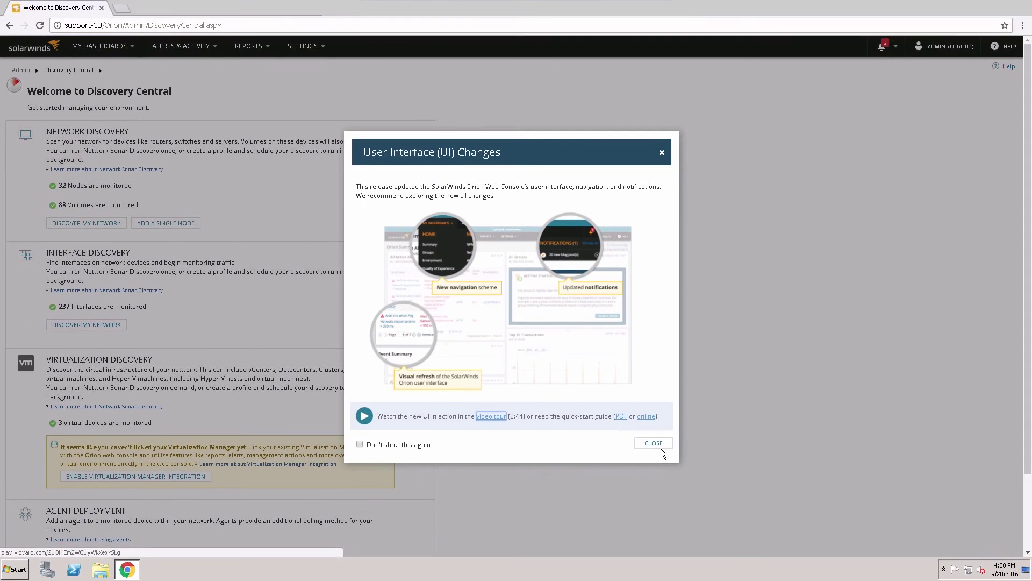
click(660, 444)
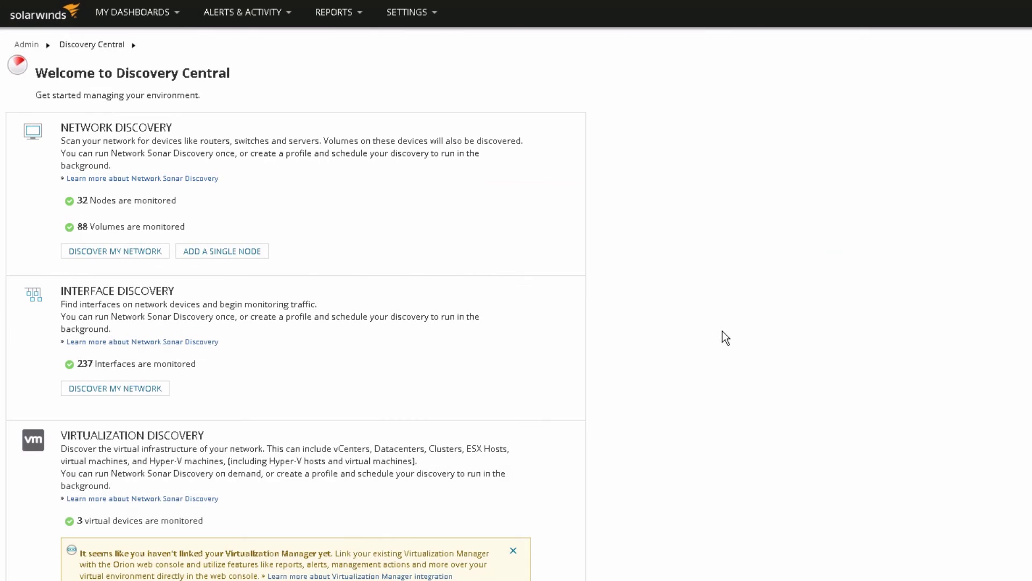
scroll(722, 331, down, 5)
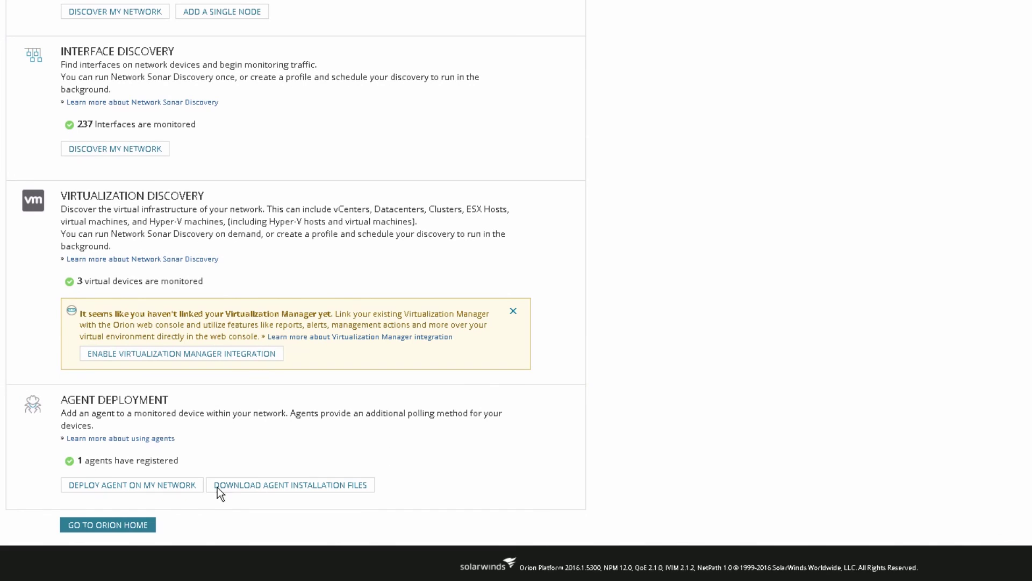
click(141, 526)
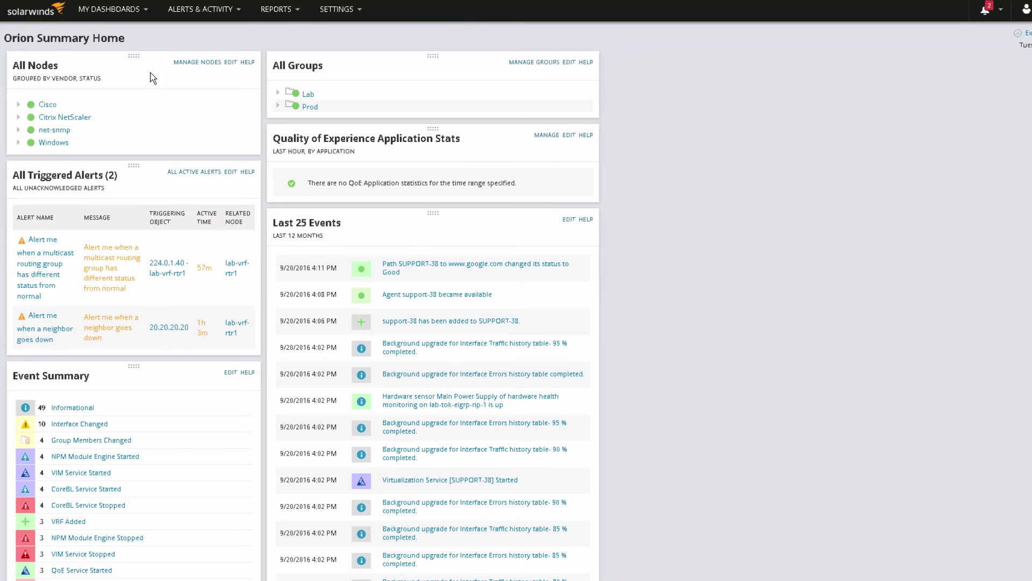
click(19, 105)
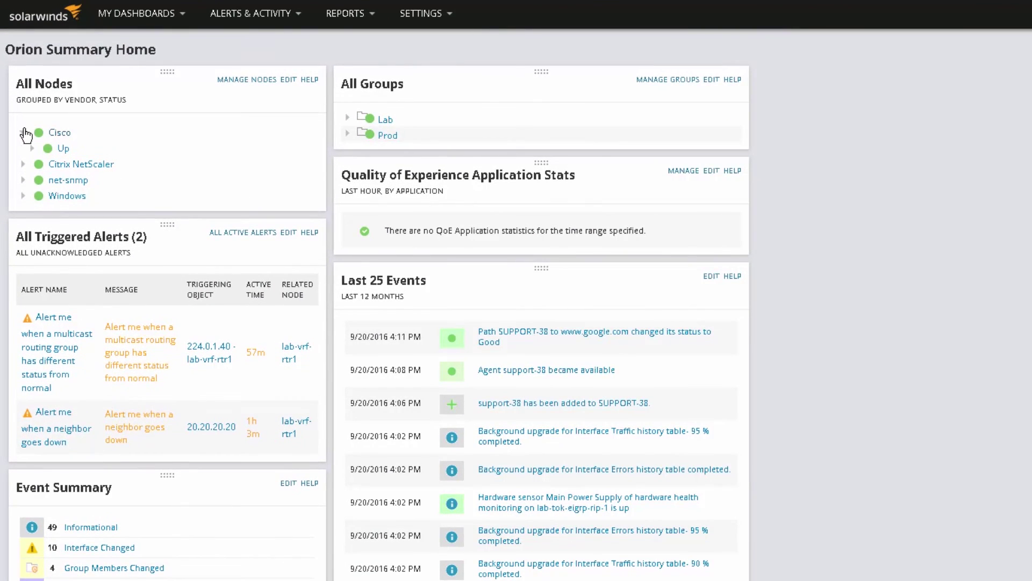
click(32, 148)
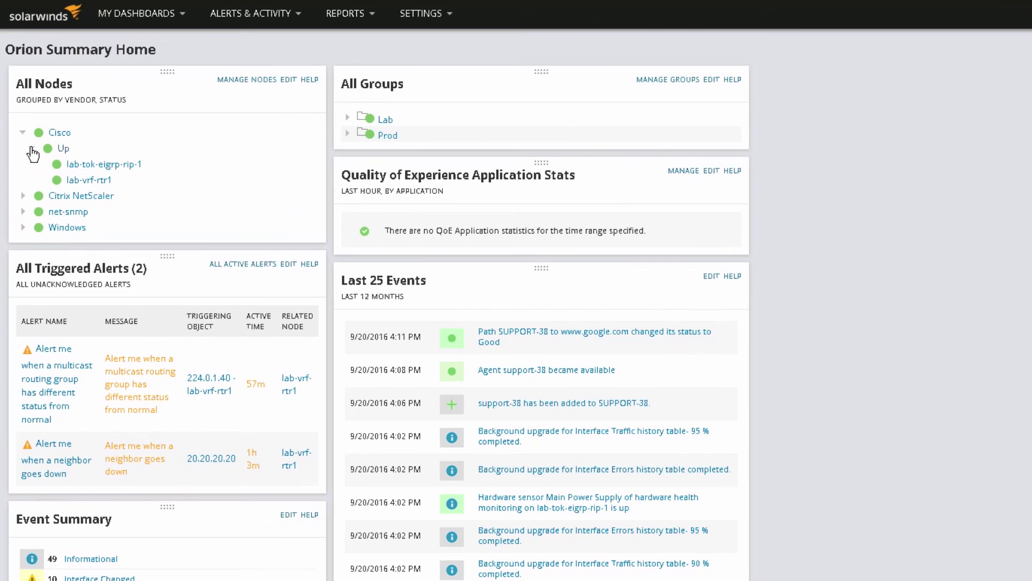
click(104, 165)
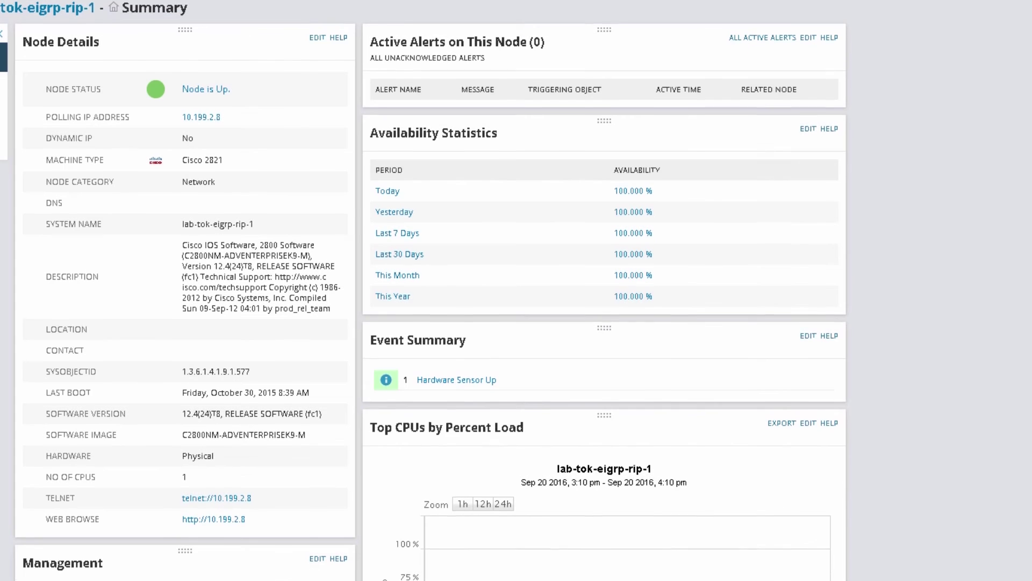
click(275, 15)
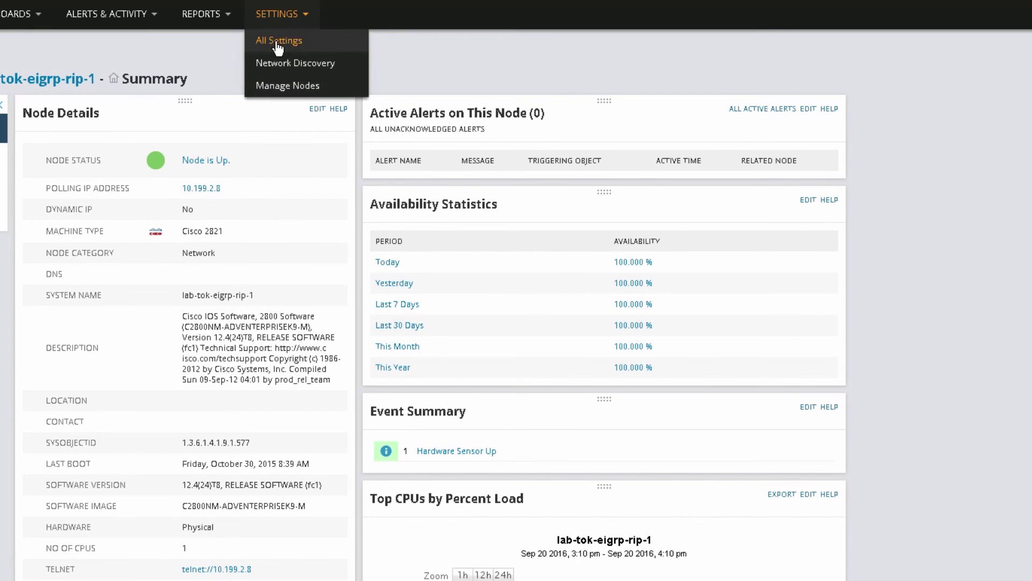
click(276, 41)
scroll(262, 196, down, 5)
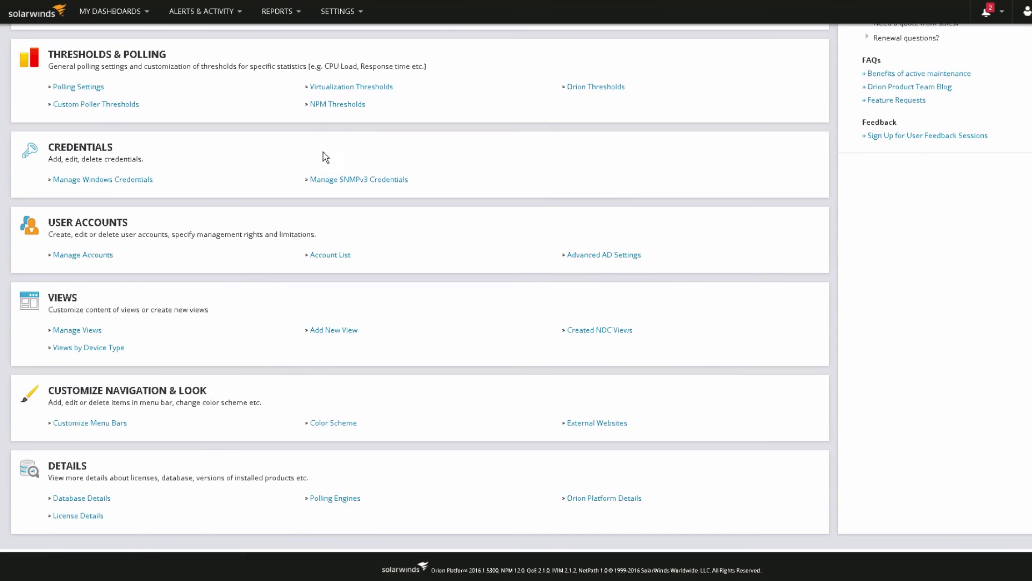
click(340, 497)
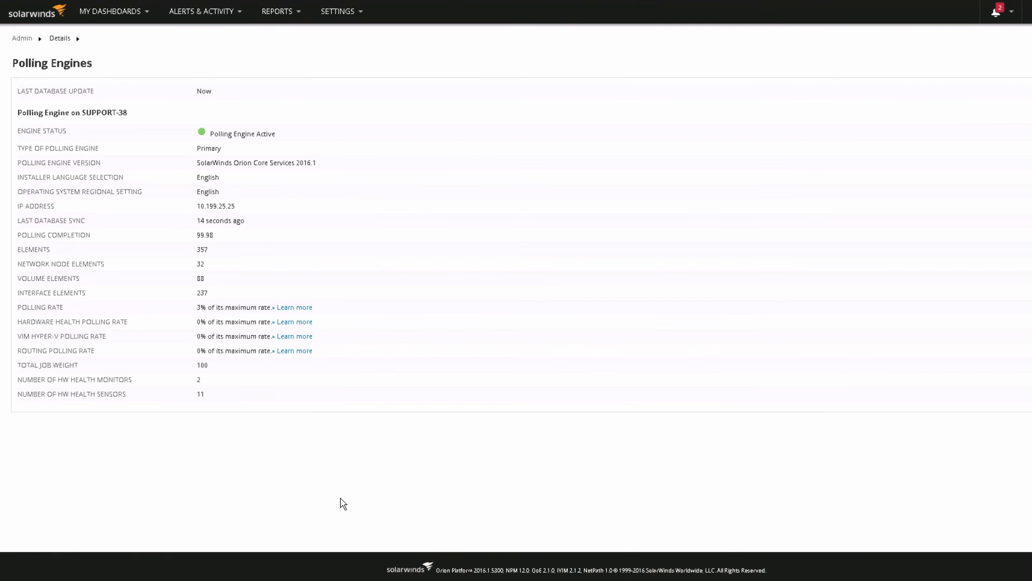